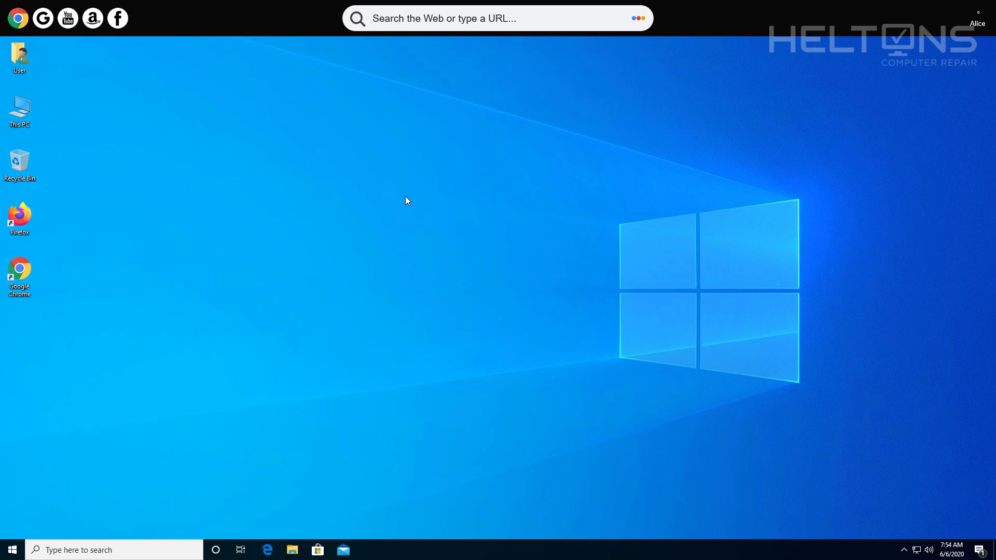
# Open Task Manager from the taskbar's shortcut menu
pyautogui.rightClick(385, 553)
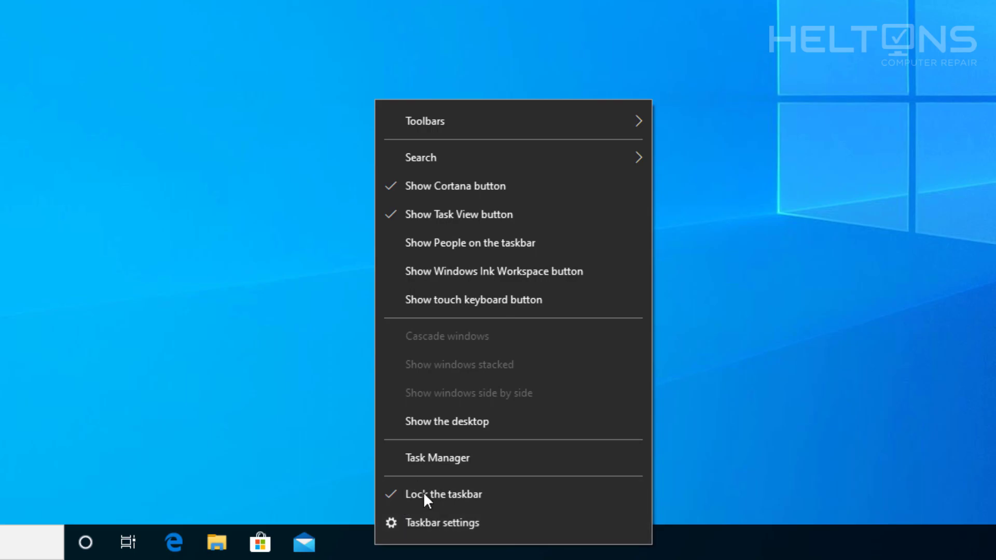
pyautogui.click(465, 516)
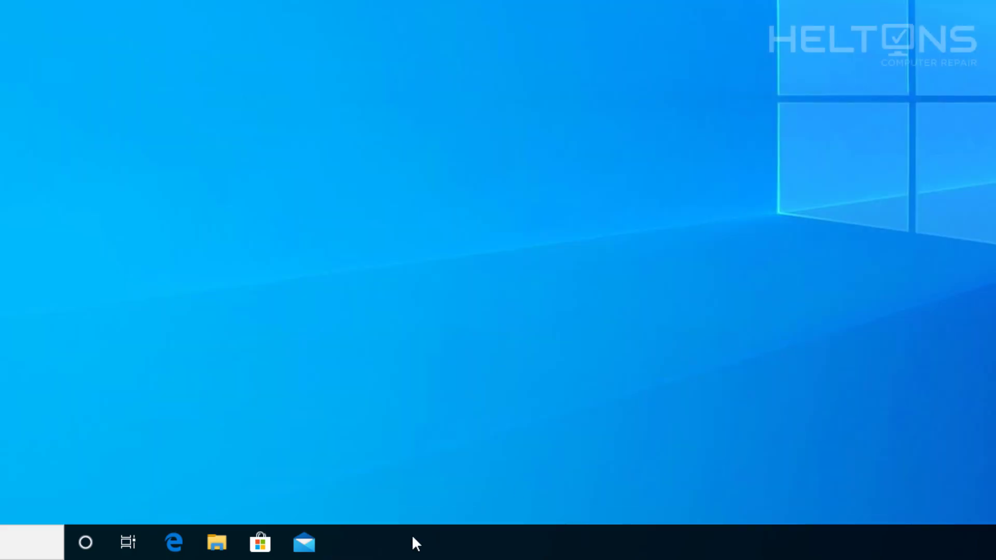
pyautogui.rightClick(413, 540)
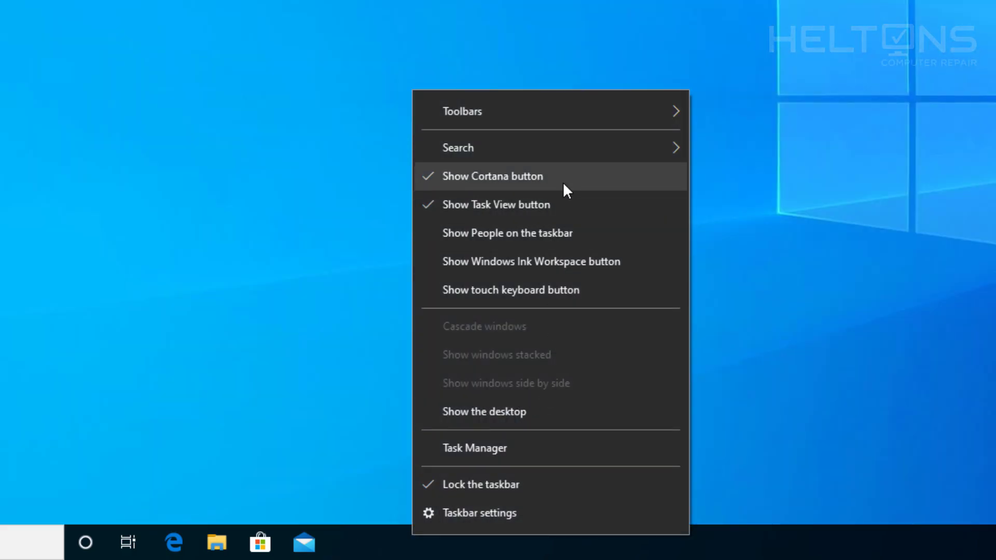
pyautogui.click(485, 447)
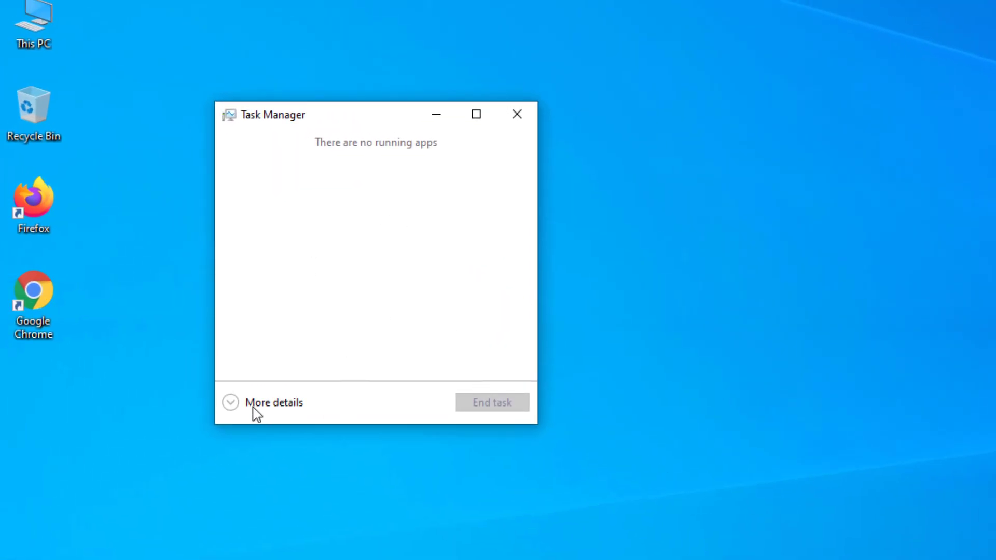
# End the AnswerBox desktop search tool process in the detailed view, then show Startup apps
pyautogui.click(253, 407)
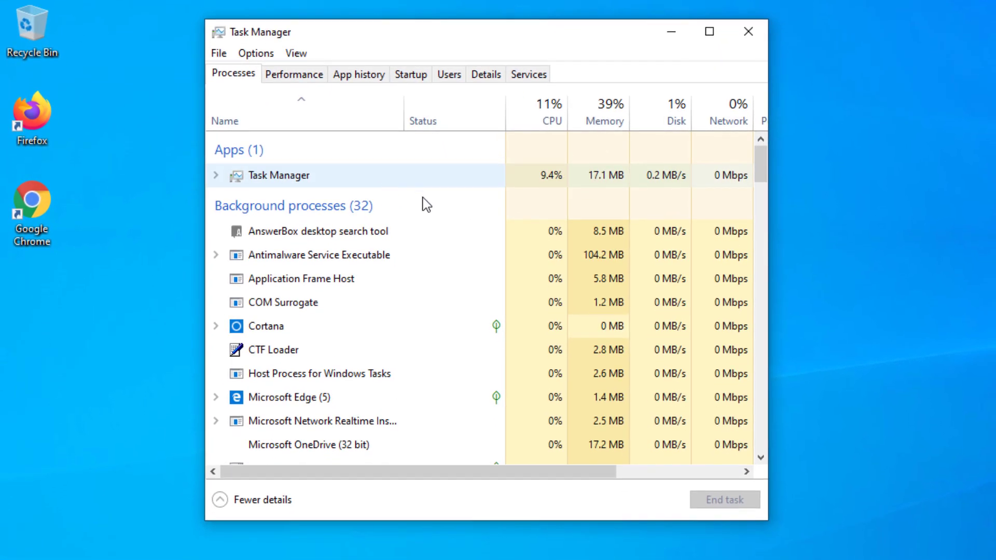
pyautogui.click(373, 235)
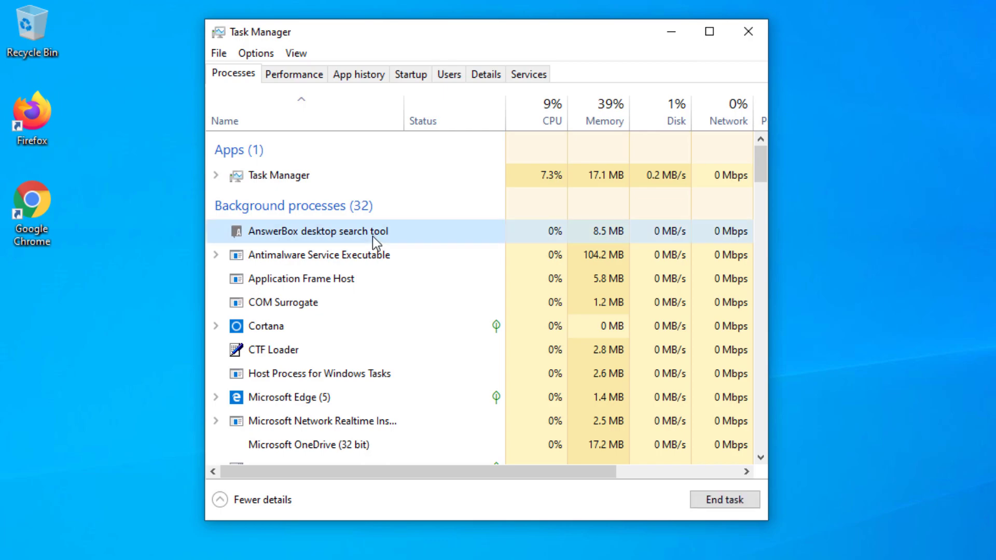
pyautogui.click(718, 500)
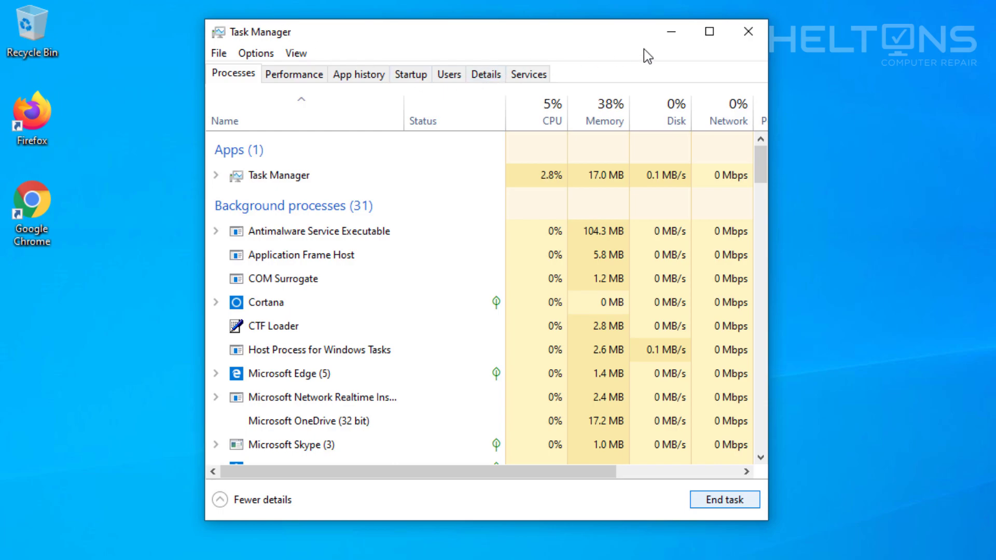
pyautogui.click(411, 74)
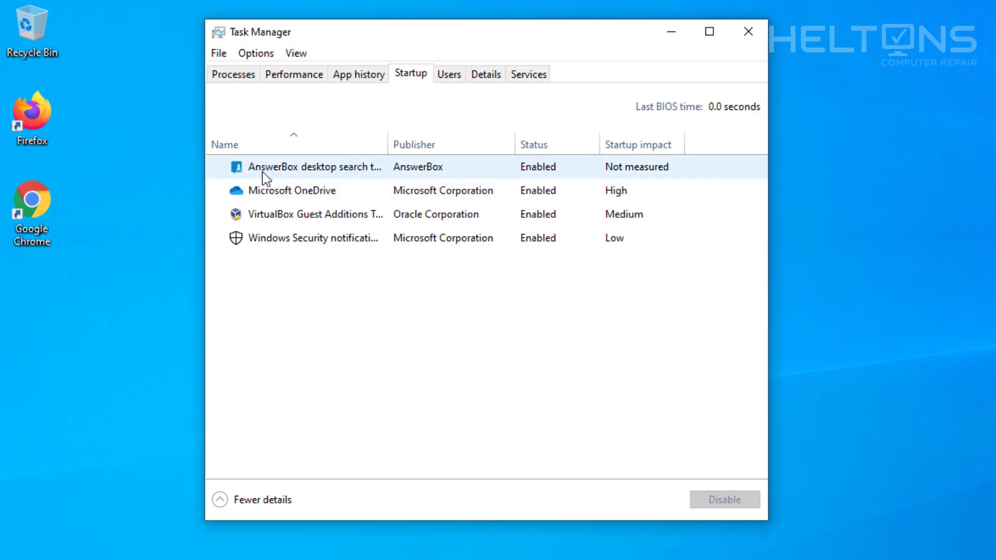
# Disable AnswerBox's startup entry, glance through the other tabs, and close Task Manager
pyautogui.click(301, 172)
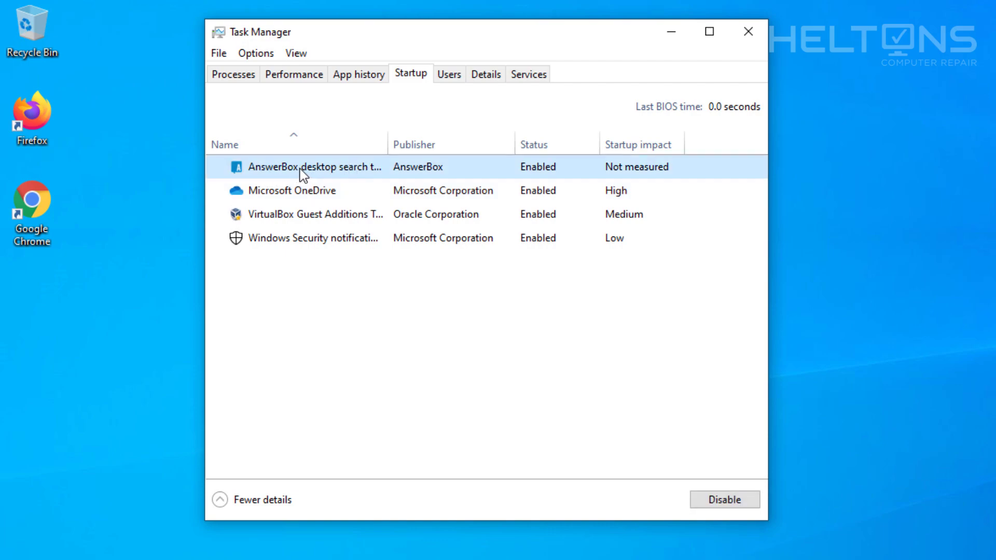
pyautogui.click(726, 501)
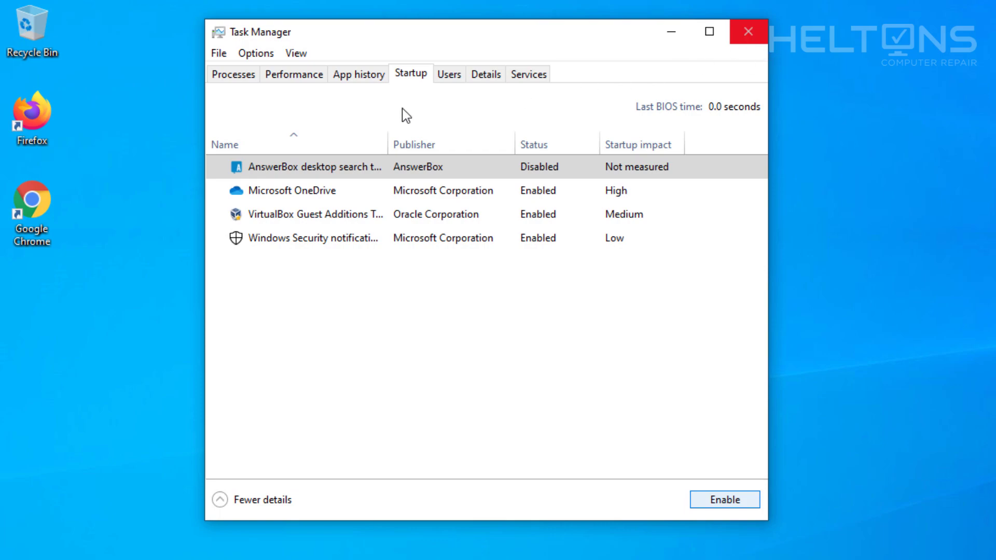
pyautogui.click(342, 74)
pyautogui.click(306, 74)
pyautogui.click(234, 75)
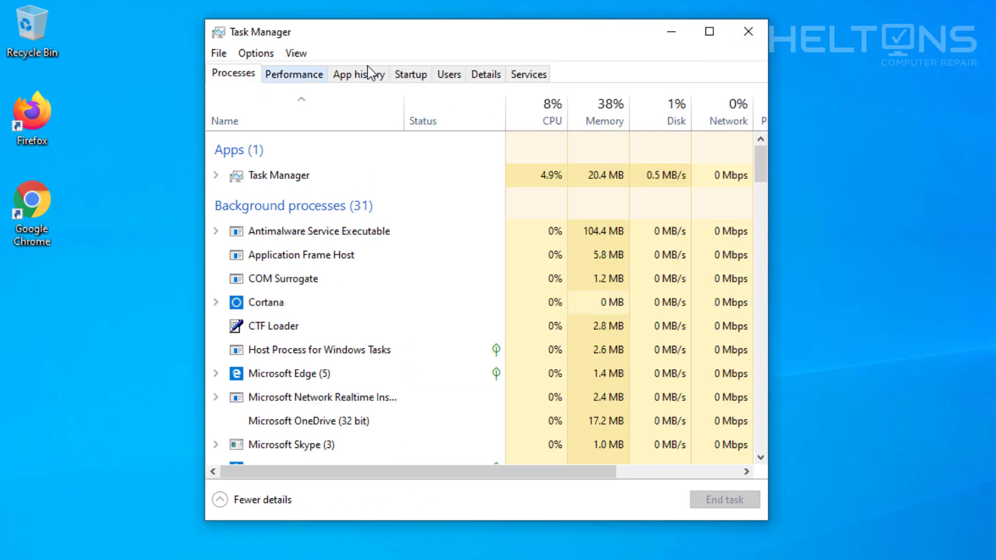
pyautogui.click(411, 74)
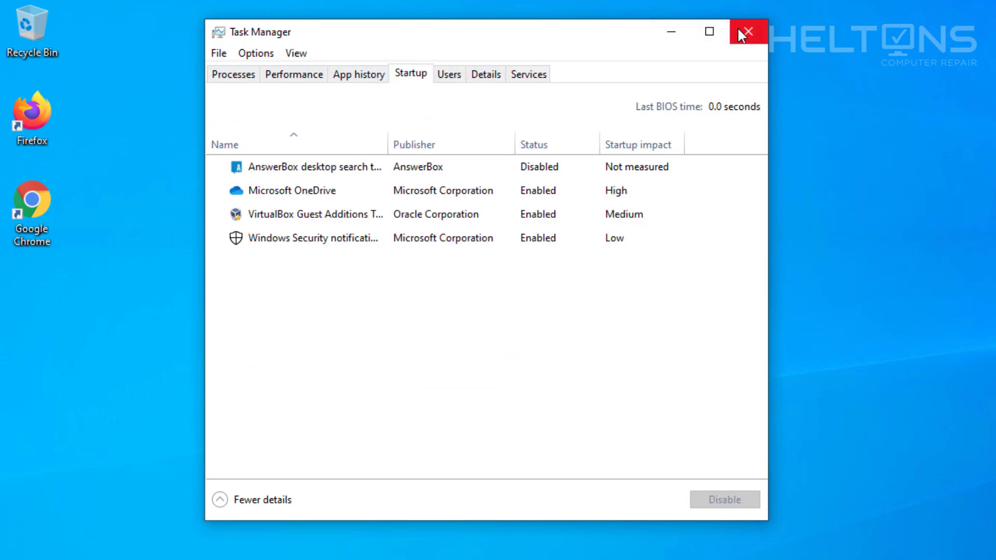
pyautogui.click(740, 29)
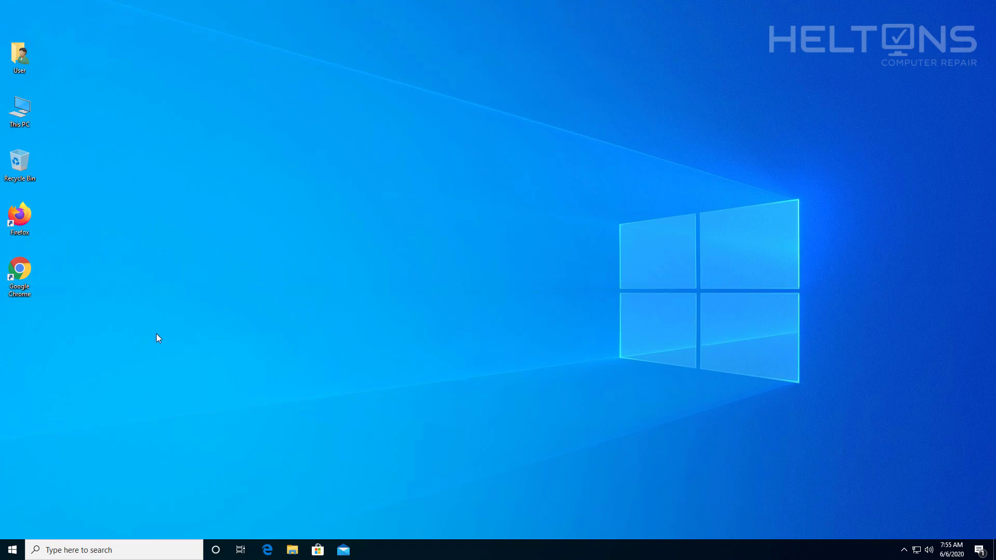
# Open Windows Settings from the Start menu and have it fill the screen
pyautogui.click(12, 550)
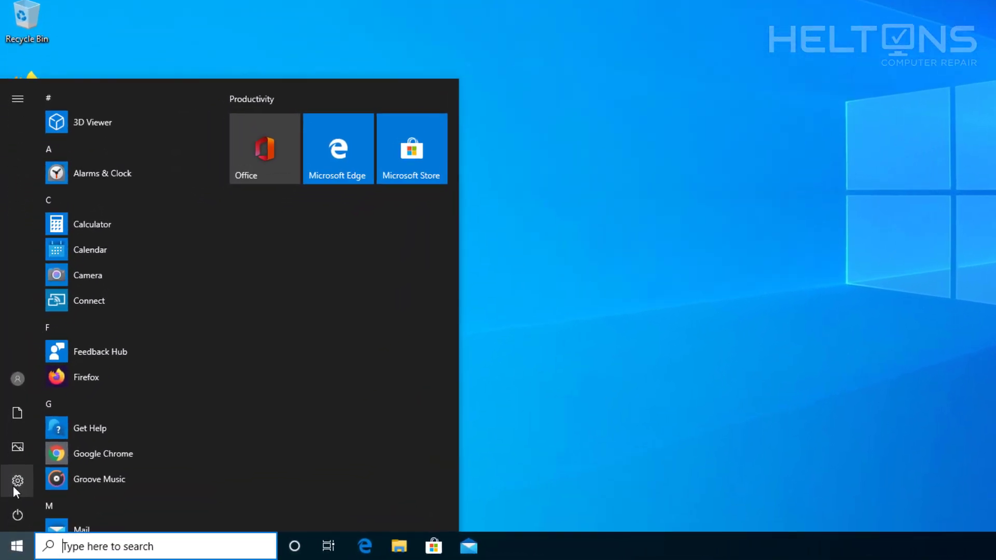
pyautogui.click(16, 482)
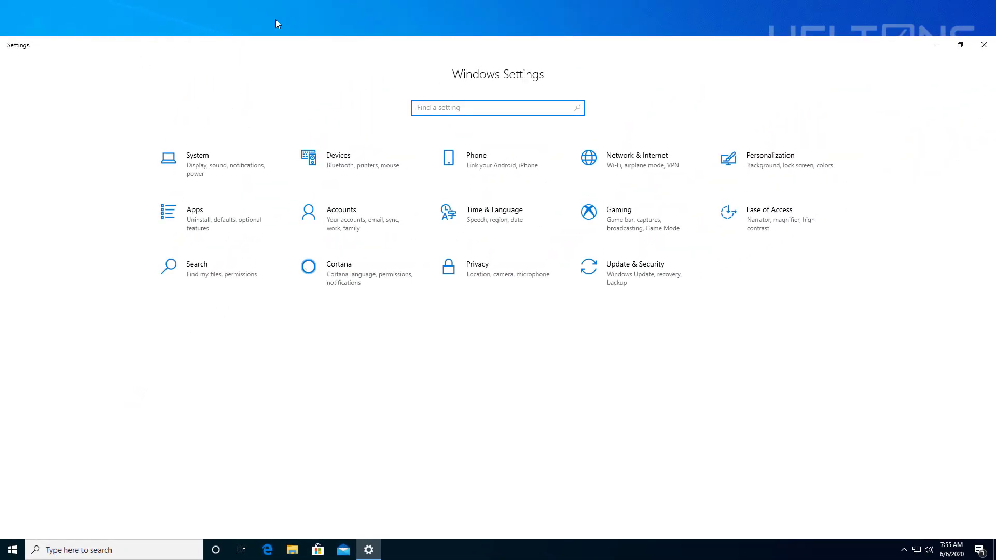
pyautogui.click(961, 45)
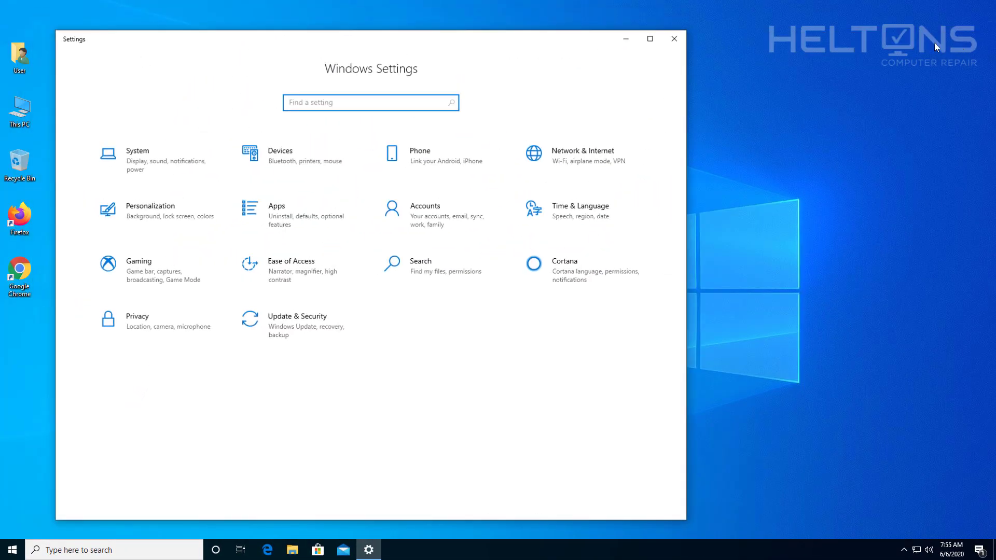
pyautogui.click(654, 46)
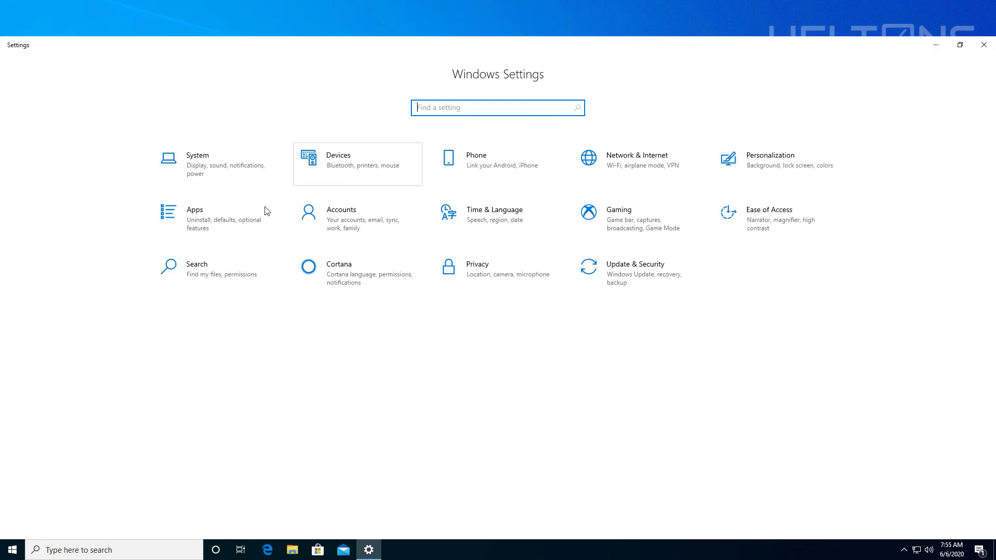
# Go to Apps & features and expand the AnswerBox entry, version 4.1 r101
pyautogui.click(248, 222)
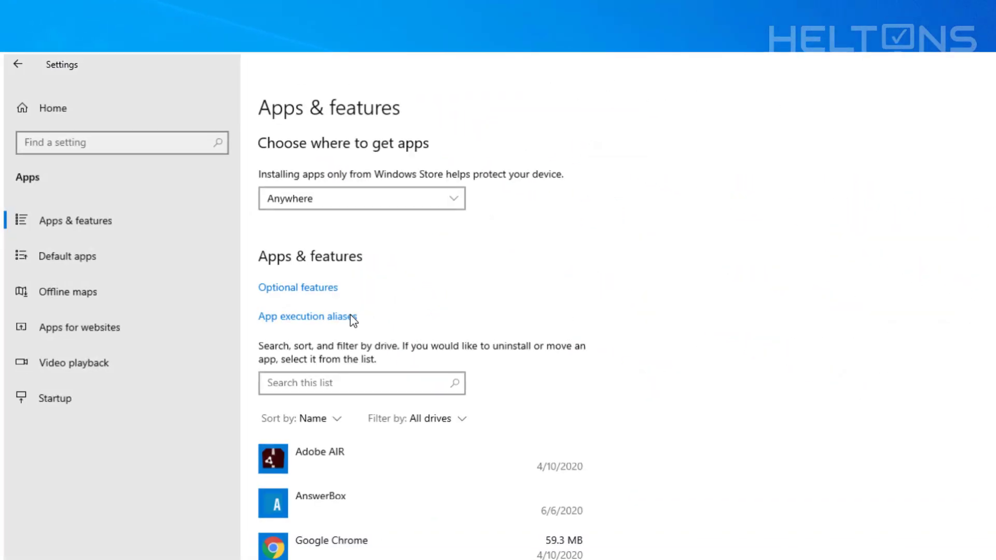
pyautogui.scroll(-2, 501, 301)
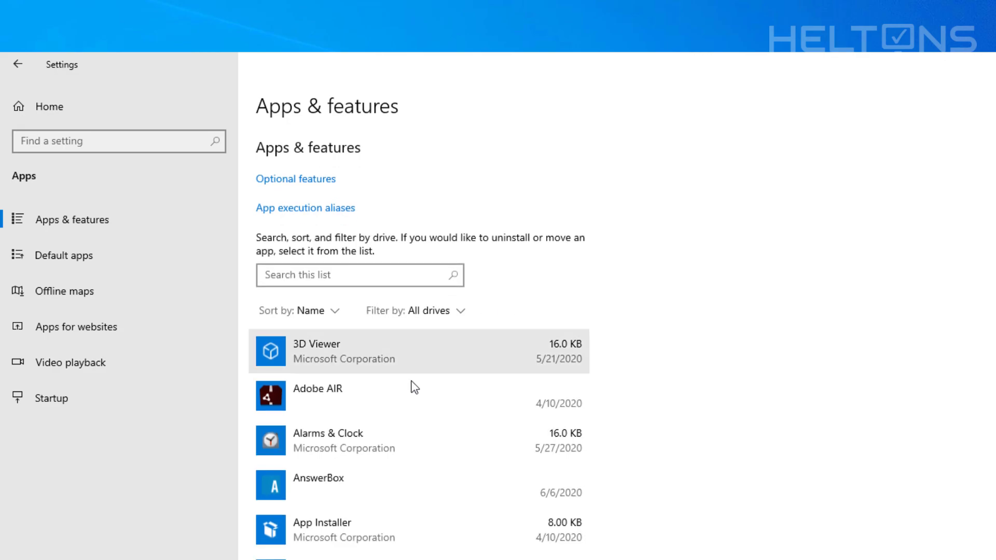
pyautogui.scroll(-10, 434, 422)
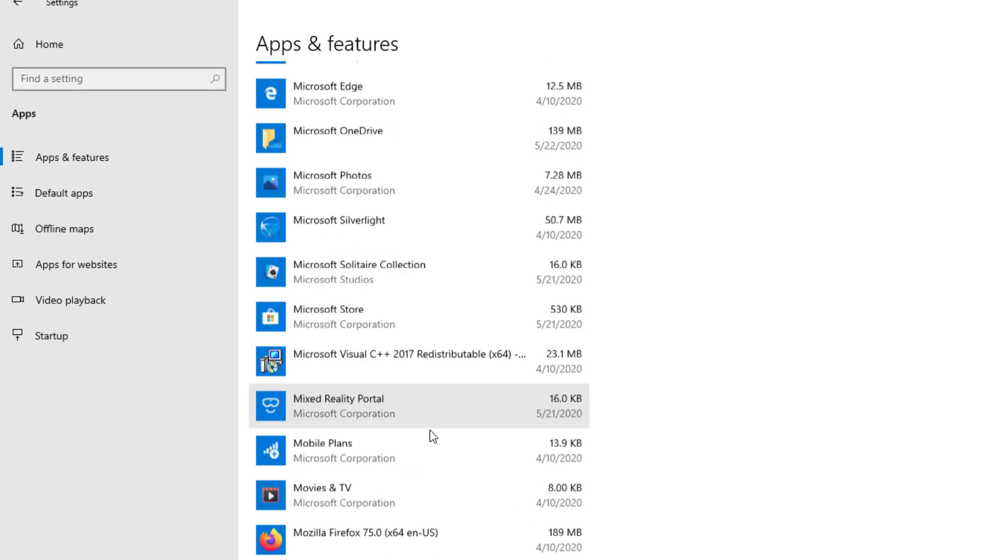
pyautogui.scroll(8, 433, 436)
pyautogui.scroll(5, 434, 436)
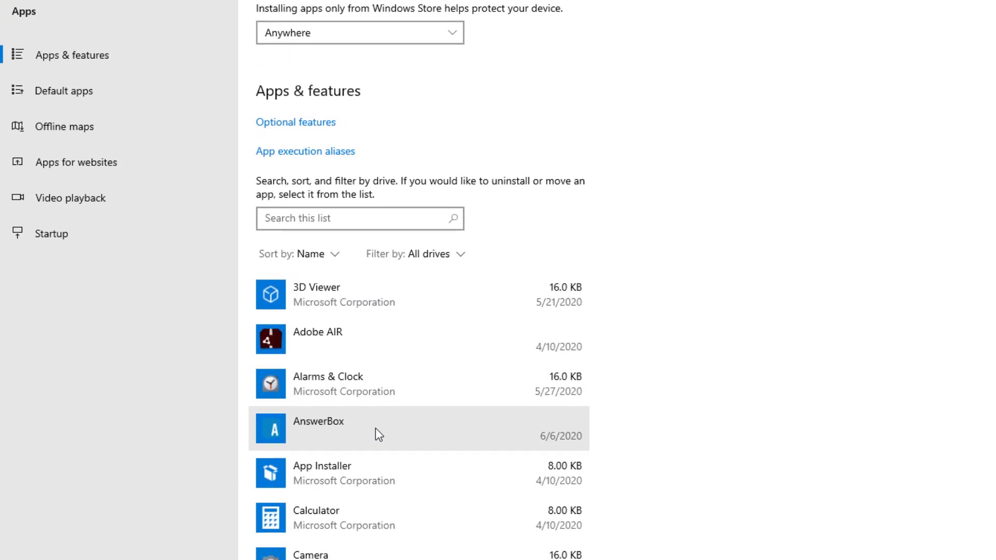
pyautogui.click(476, 541)
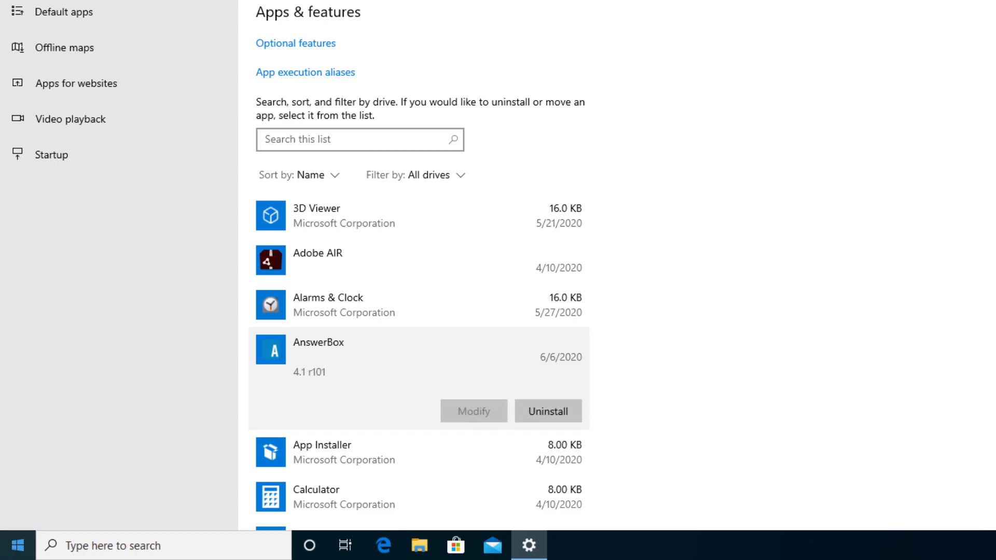
# Search 'contro' to reach Control Panel and select AnswerBox in Programs and Features
pyautogui.click(21, 545)
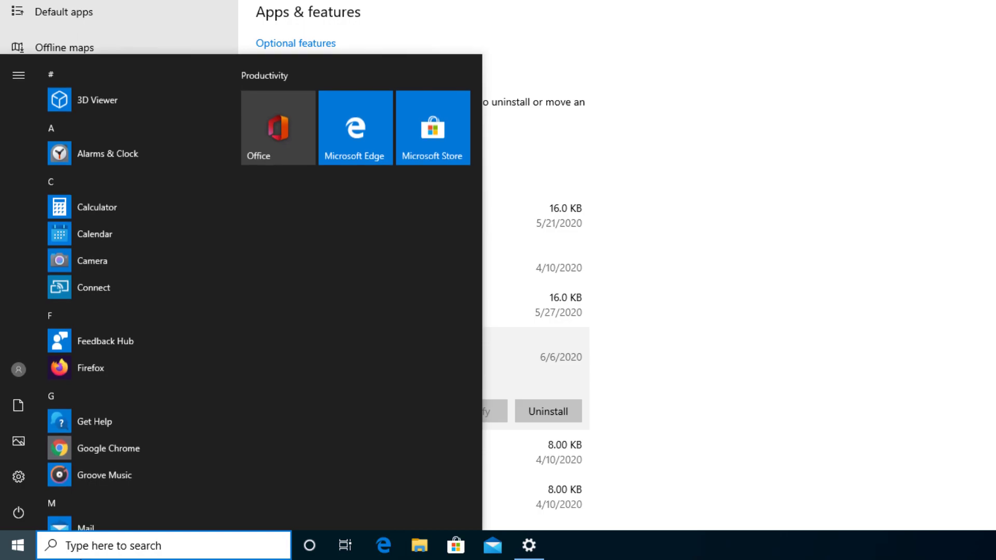
pyautogui.write('contro')
pyautogui.press('Return')
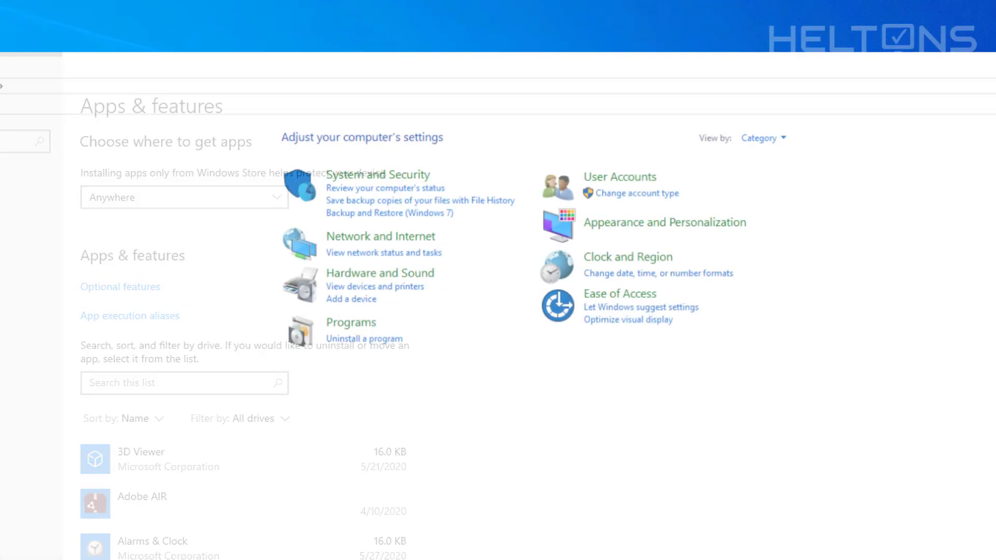
pyautogui.click(337, 324)
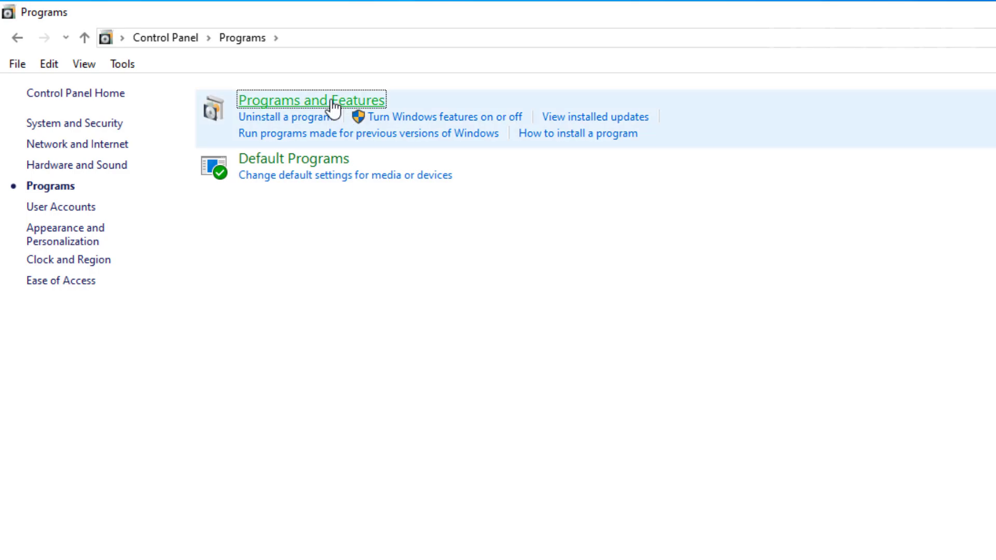
pyautogui.click(333, 104)
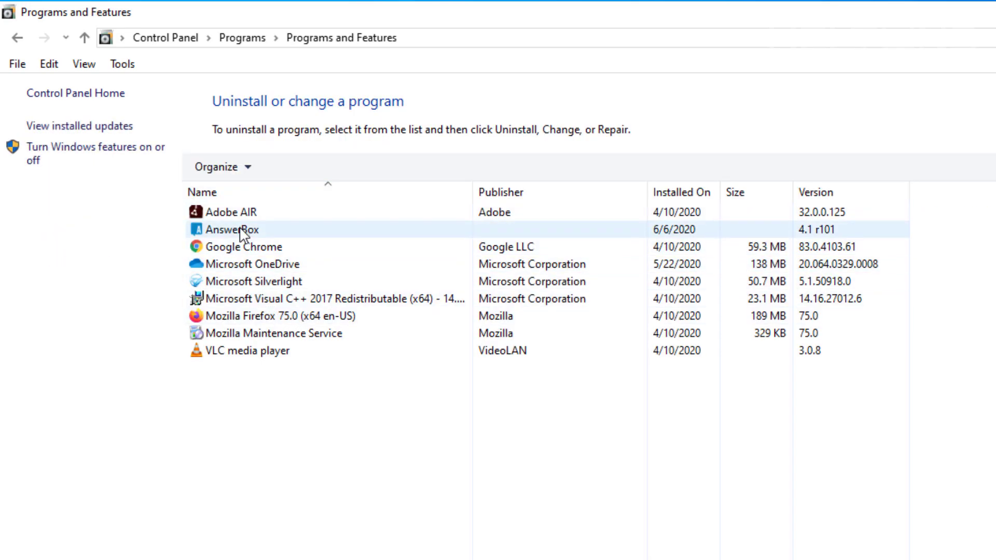
pyautogui.click(243, 235)
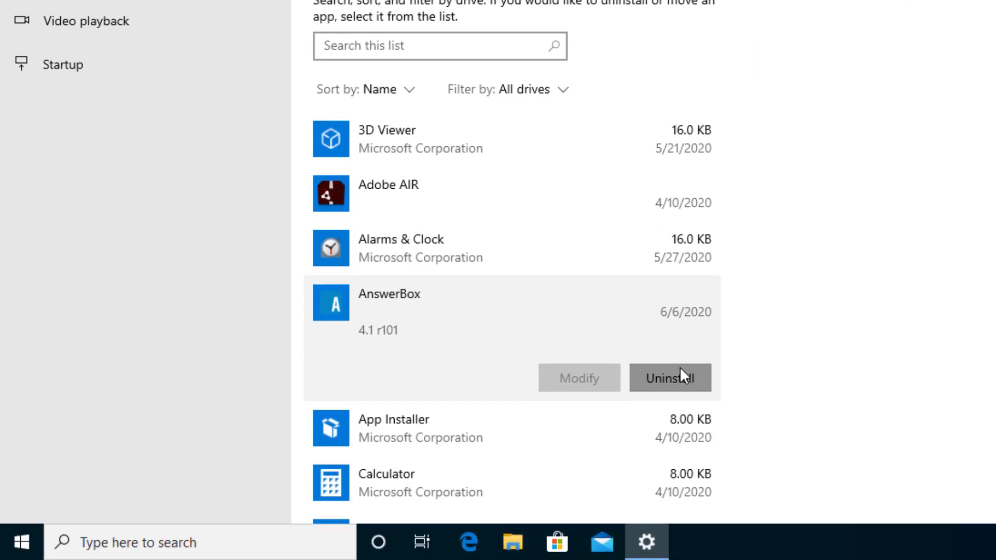
# Uninstall AnswerBox, approving the UAC prompt and reviewing the removal details before closing
pyautogui.click(681, 367)
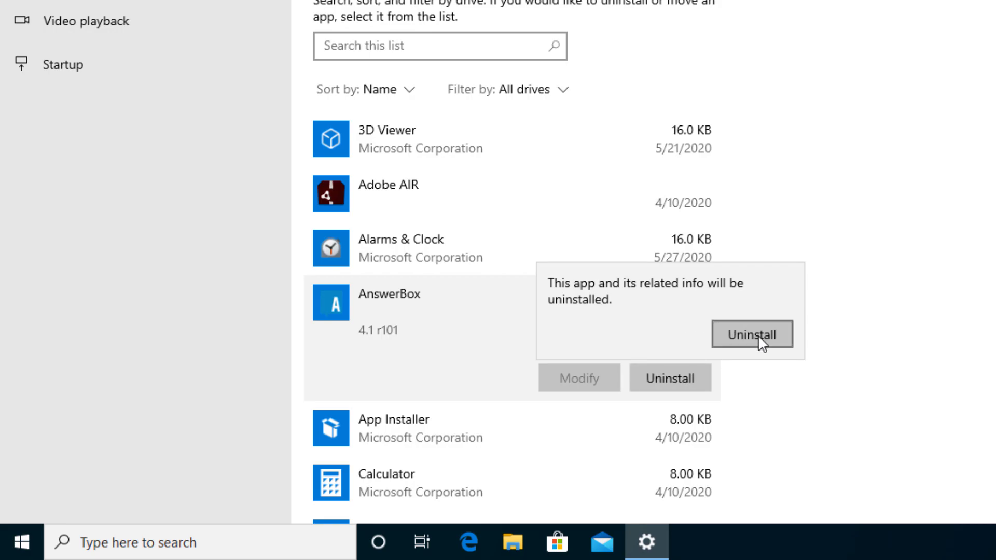
pyautogui.click(758, 335)
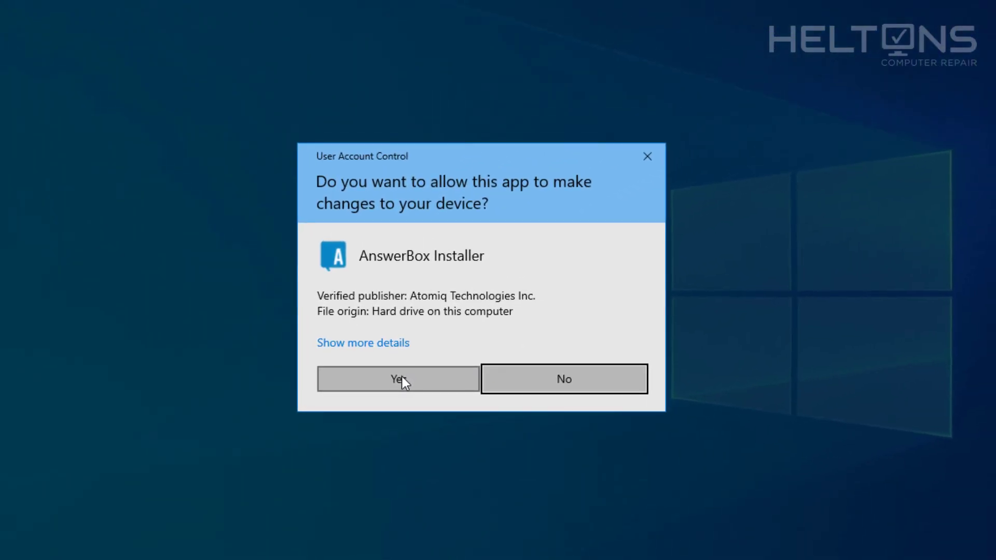
pyautogui.click(403, 377)
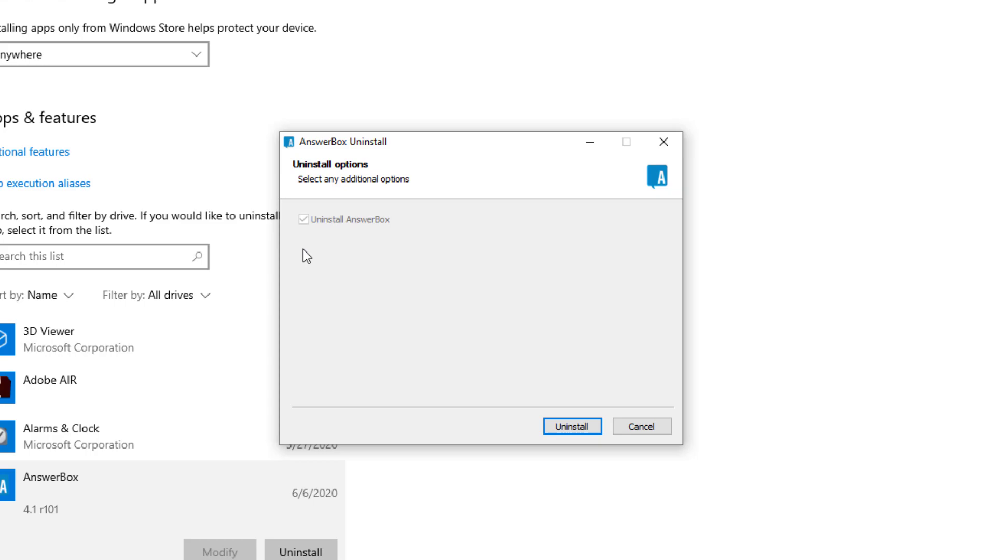
pyautogui.click(566, 432)
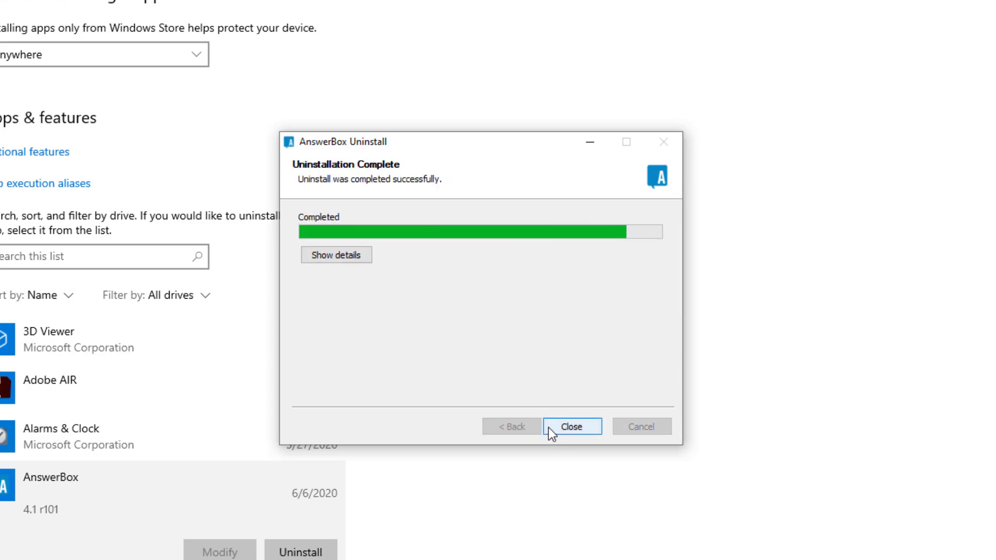
pyautogui.click(333, 256)
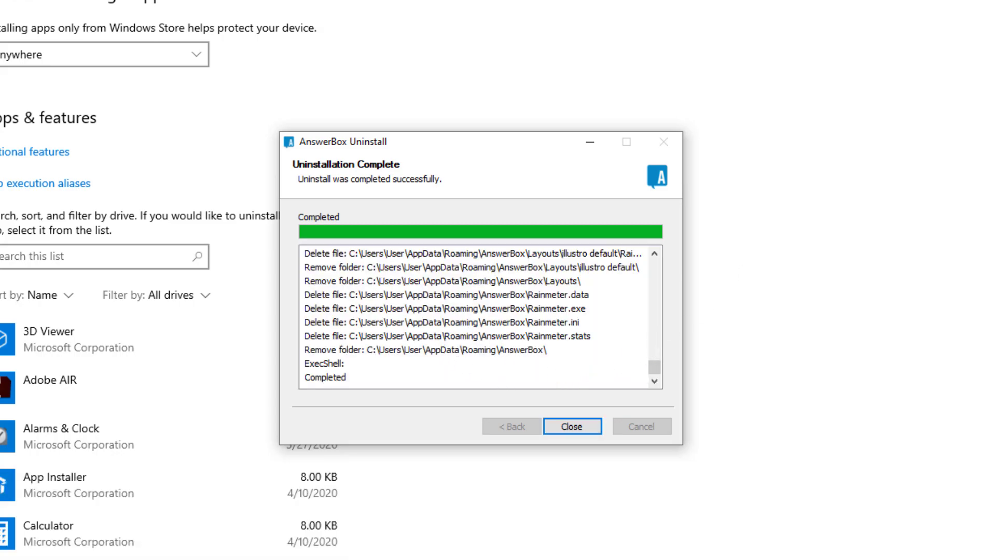
pyautogui.press('Return')
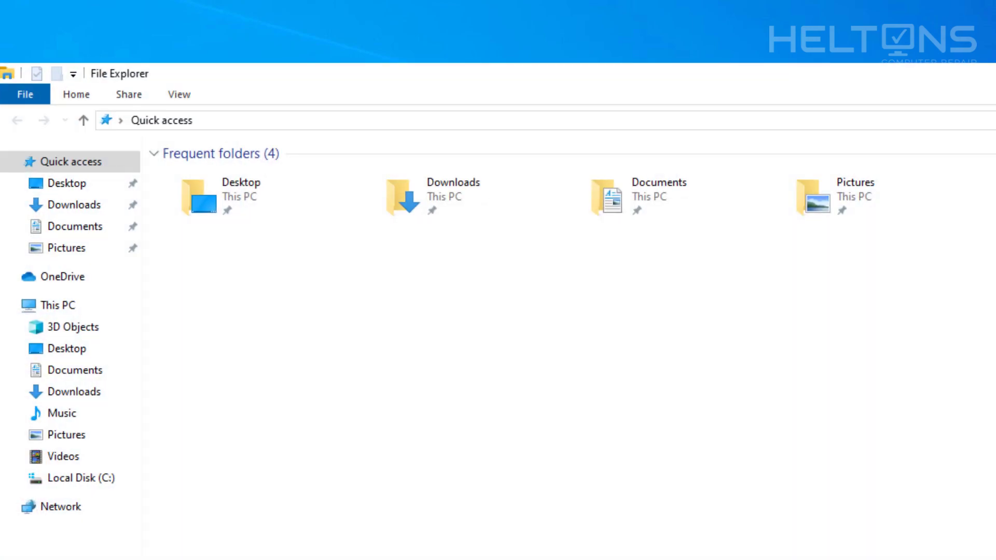
# Browse This PC to Local Disk (C:) > Users > User
pyautogui.click(84, 307)
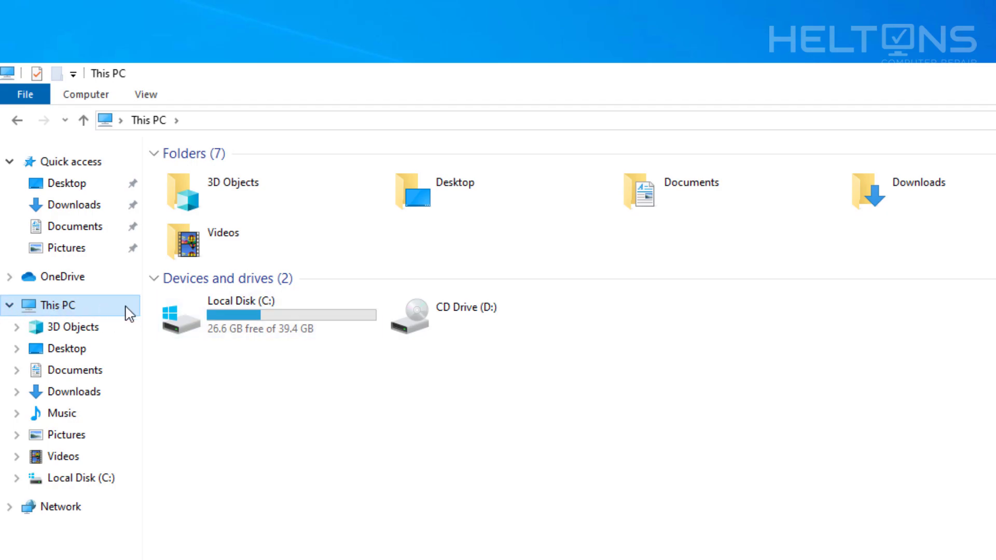
pyautogui.doubleClick(216, 314)
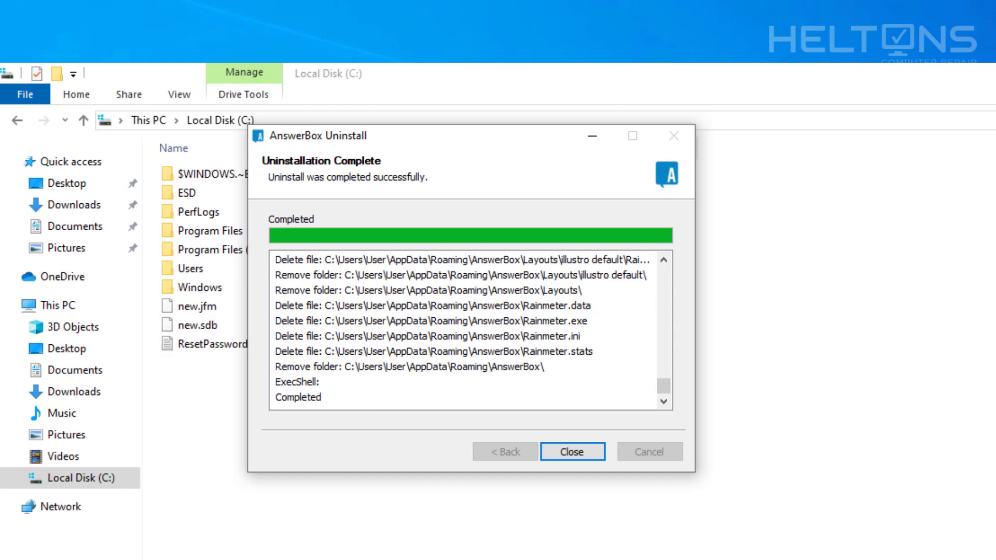
pyautogui.press('Return')
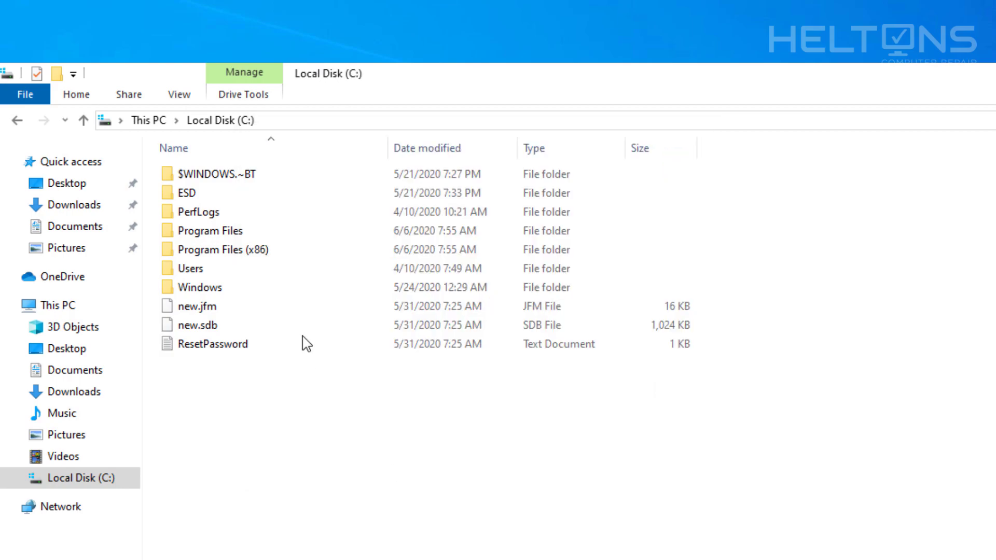
pyautogui.doubleClick(243, 271)
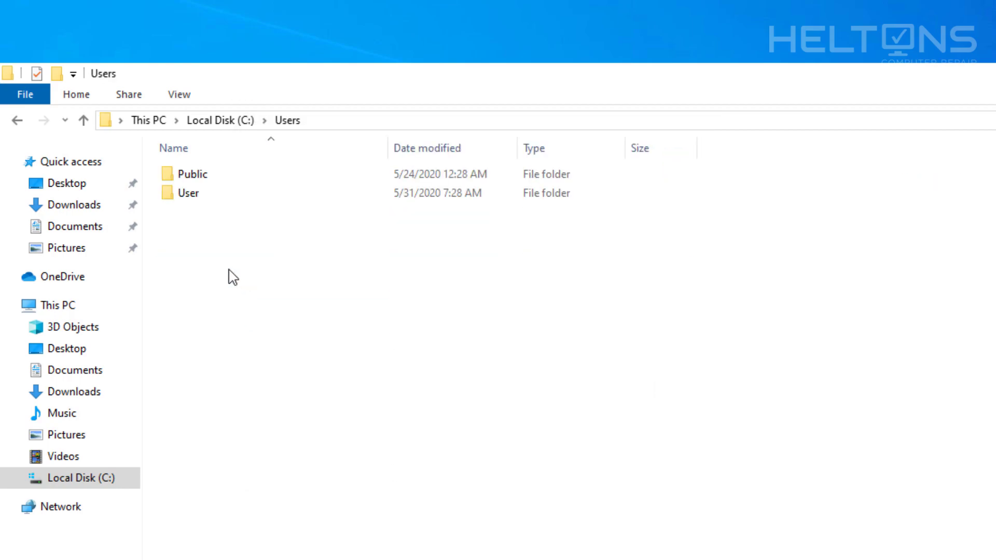
pyautogui.doubleClick(192, 194)
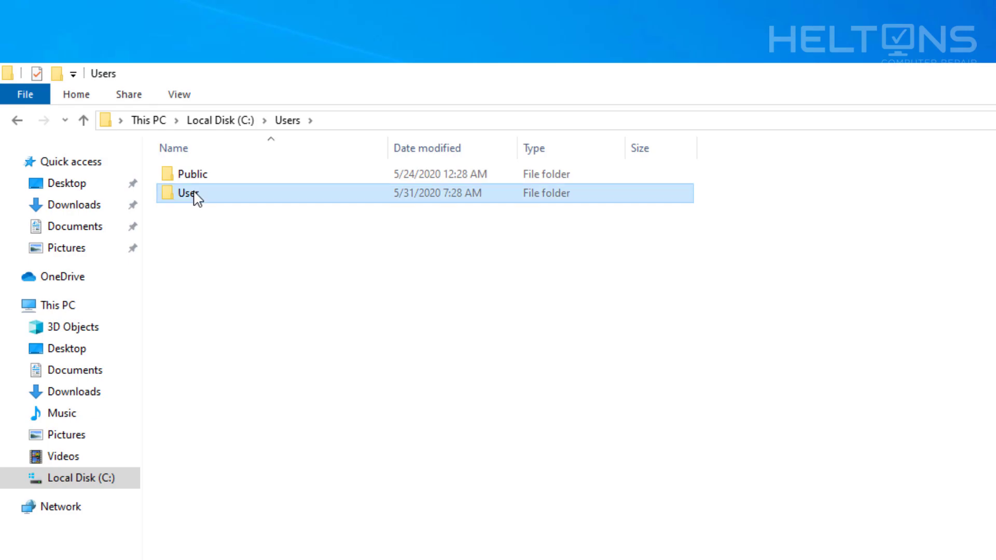
# Append \appdata to the path and open Roaming to check for an AnswerBox folder
pyautogui.click(392, 121)
pyautogui.click(391, 120)
pyautogui.write('\\appdata')
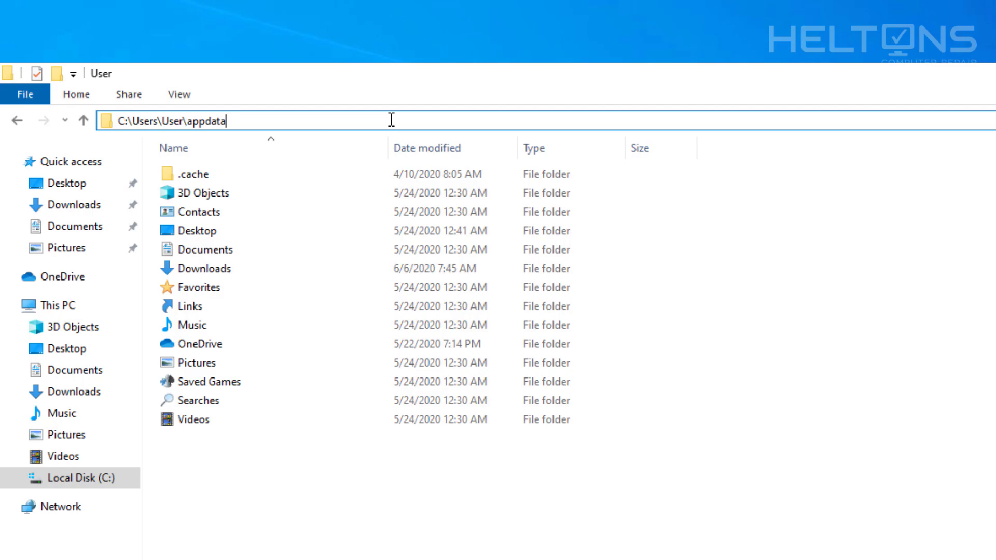
pyautogui.press('Return')
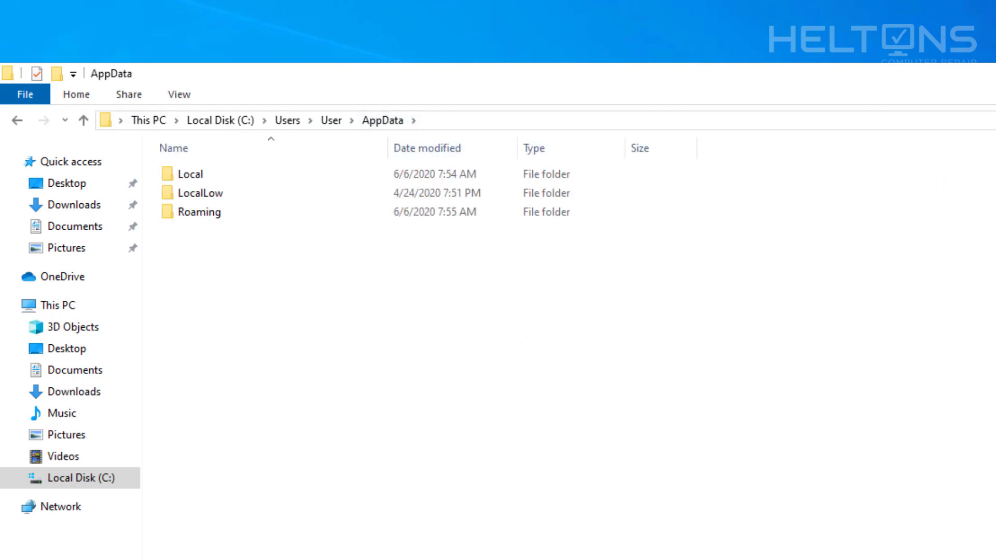
pyautogui.press('Return')
pyautogui.doubleClick(210, 213)
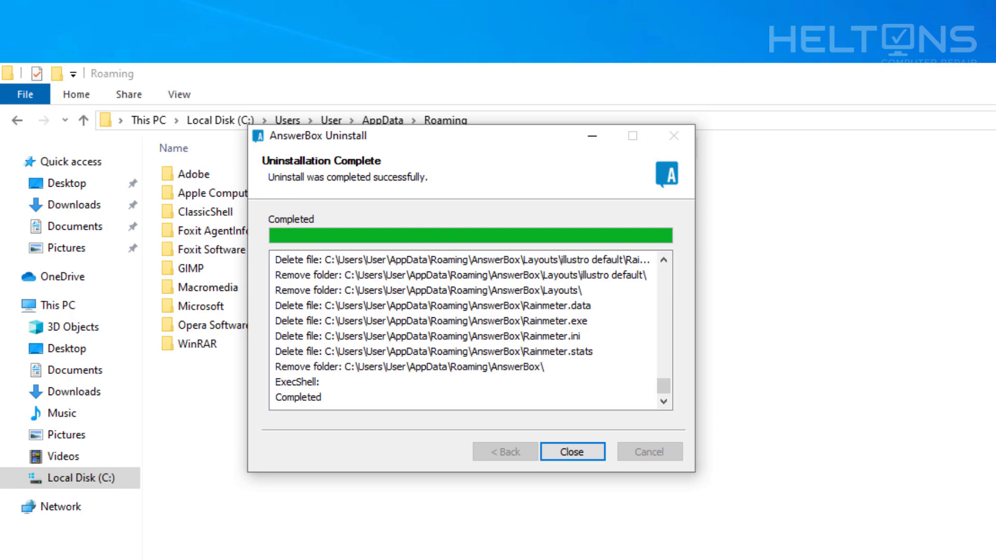
pyautogui.press('Return')
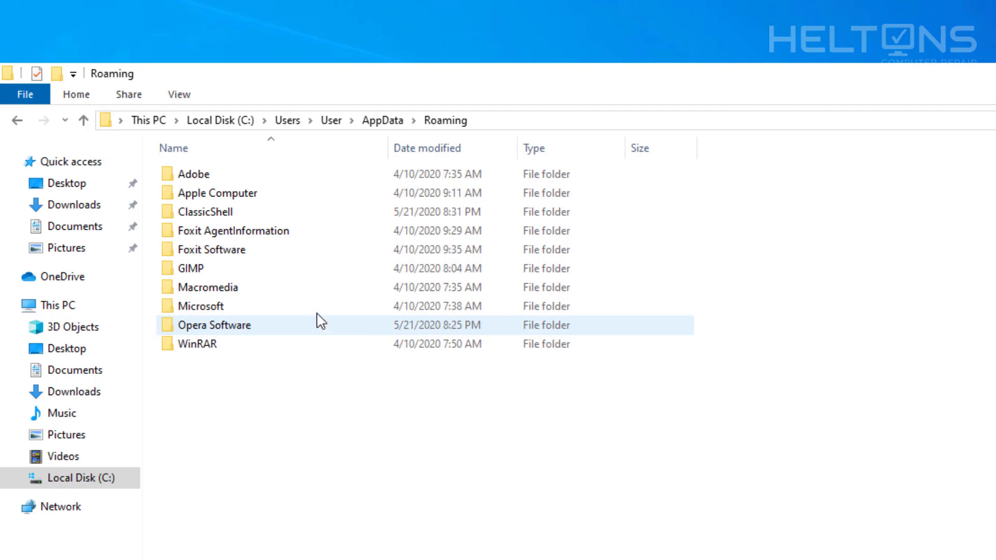
# Check Program Files (x86) and Program Files on C: for AnswerBox leftovers
pyautogui.click(287, 121)
pyautogui.click(226, 123)
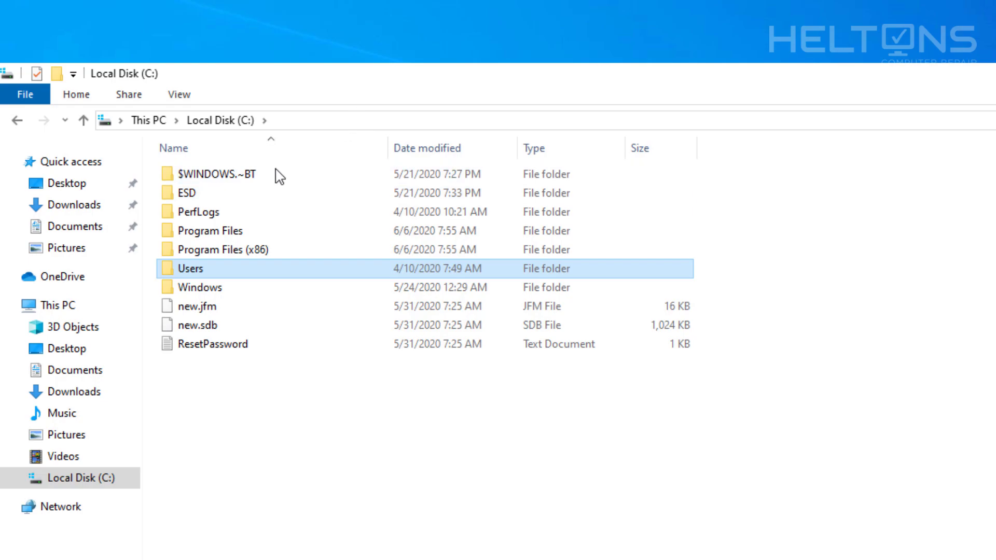
pyautogui.doubleClick(269, 253)
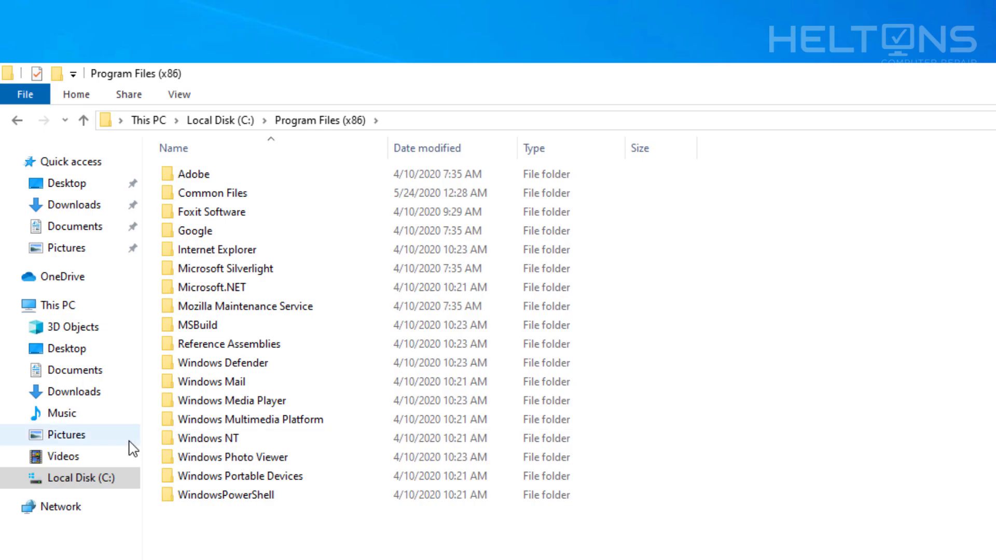
pyautogui.click(236, 125)
pyautogui.doubleClick(231, 230)
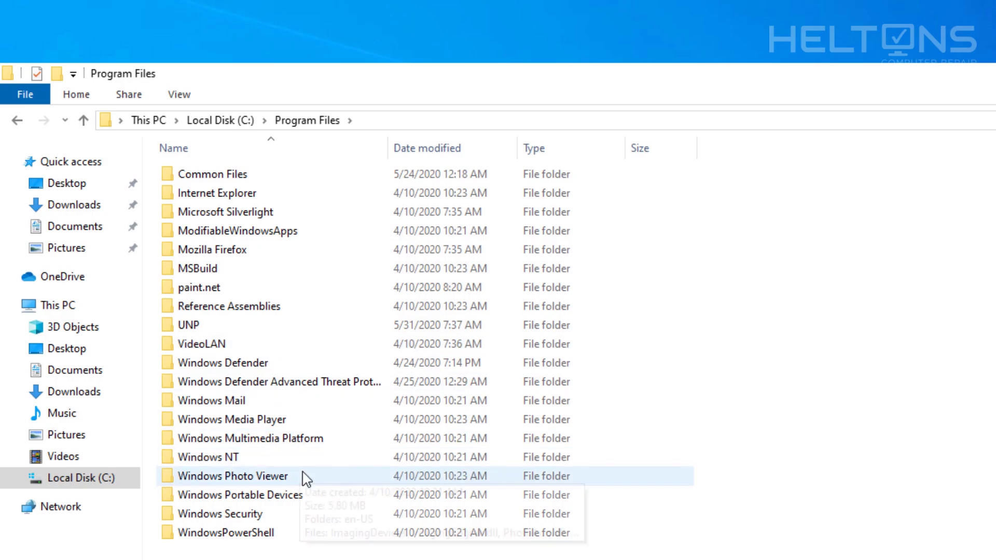
pyautogui.click(249, 123)
# Navigate to C:\ProgramData through the address bar
pyautogui.click(325, 120)
pyautogui.click(325, 120)
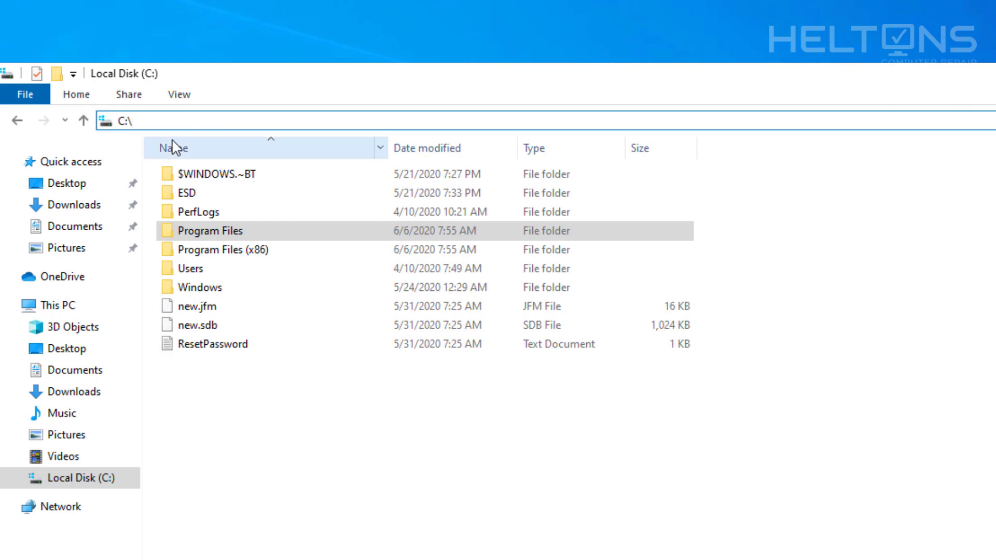
pyautogui.write('programdata')
pyautogui.press('Return')
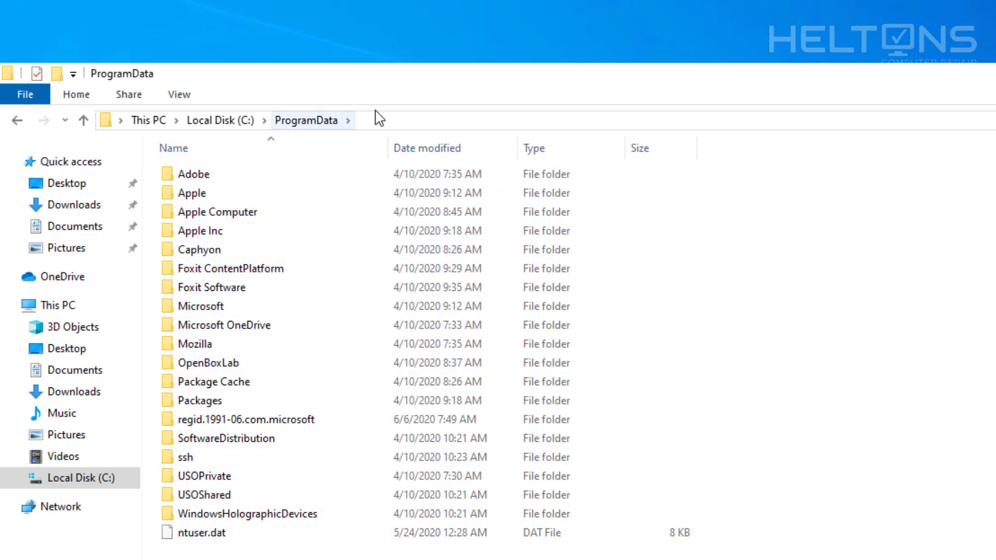
# Open the %temp% folder via the address bar
pyautogui.click(401, 118)
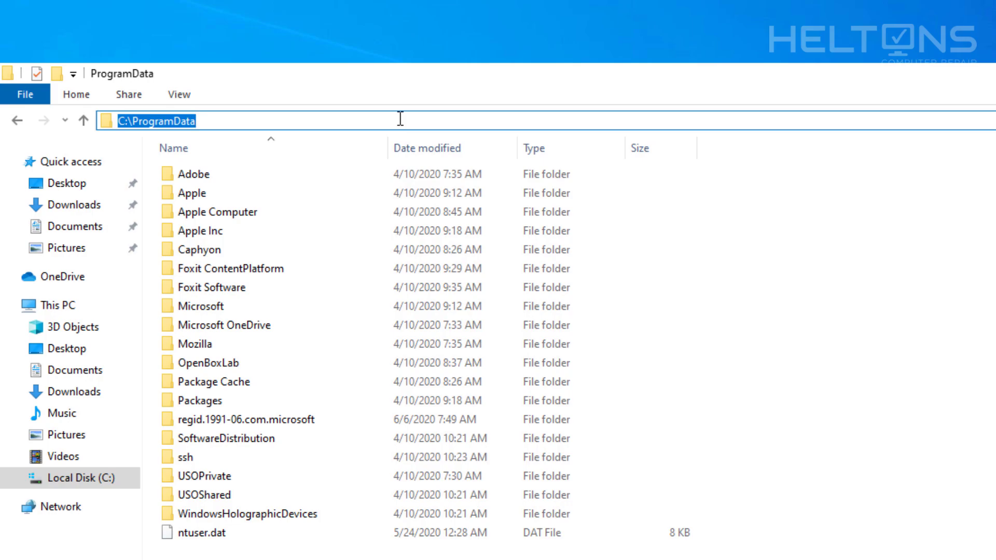
pyautogui.write('%temp%')
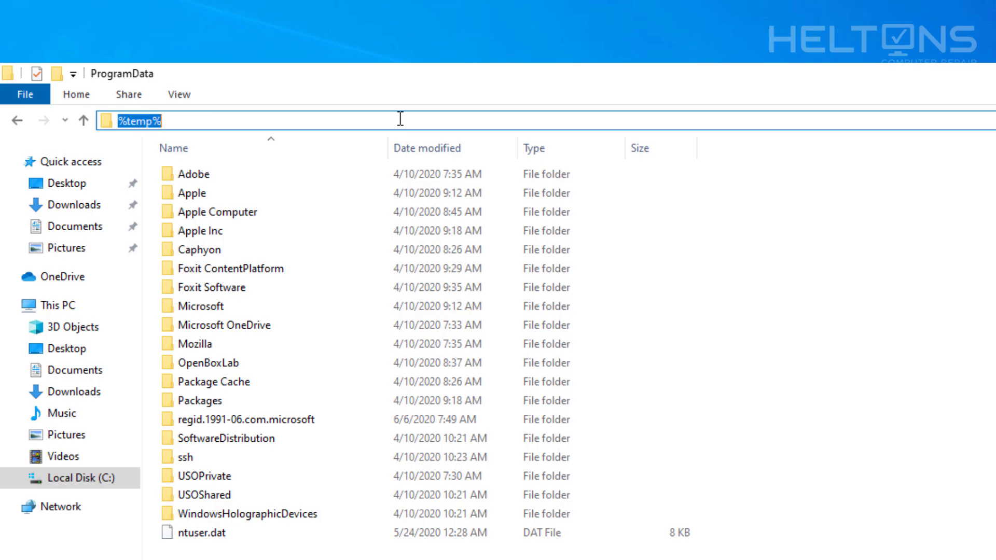
pyautogui.press('Return')
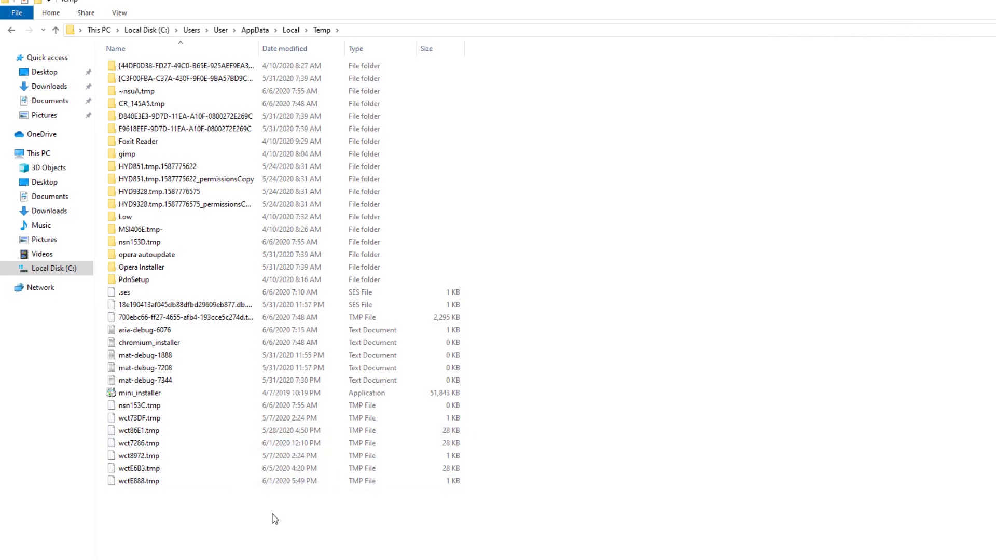
# Delete all Temp folder contents, granting permission and skipping every item still in use
pyautogui.hotkey('ctrl', 'a')
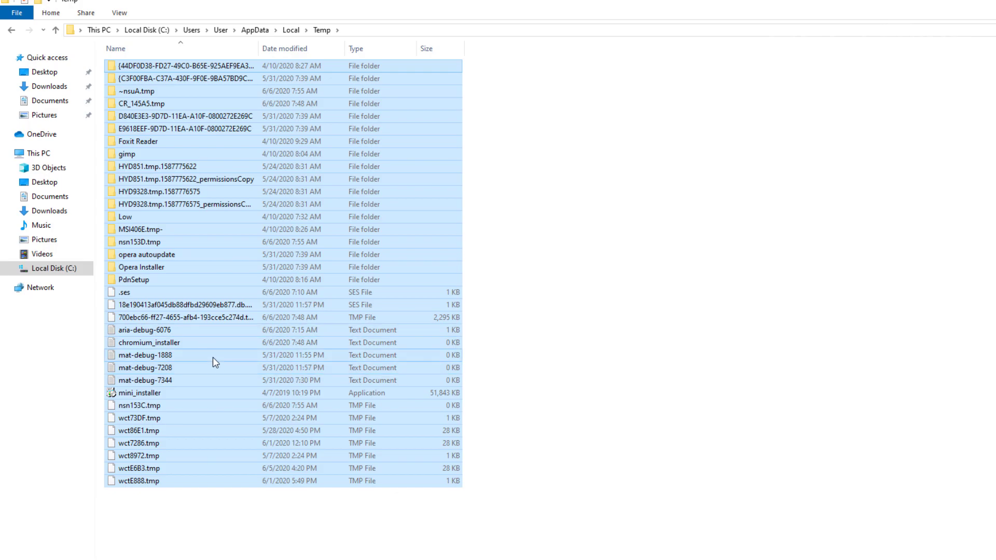
pyautogui.rightClick(201, 335)
pyautogui.click(247, 454)
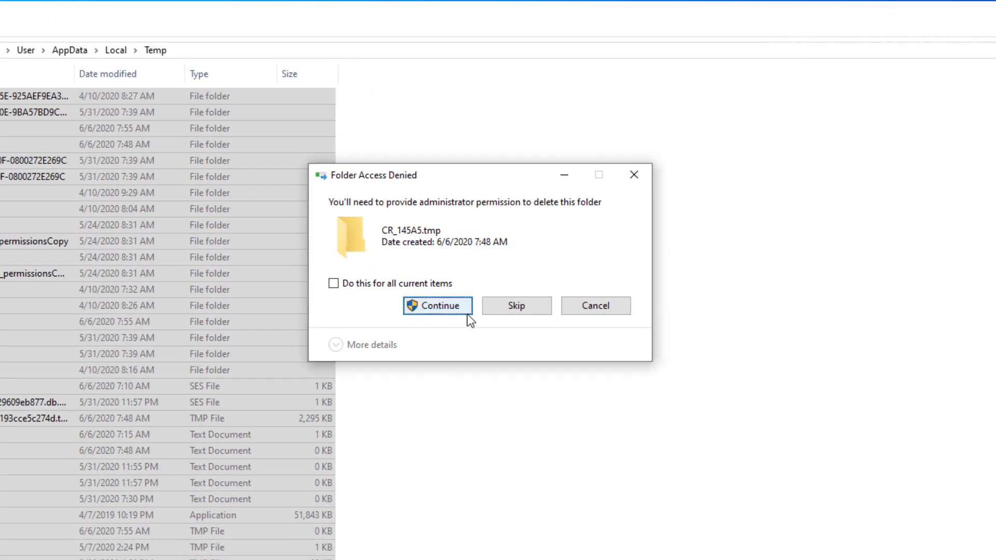
pyautogui.click(466, 313)
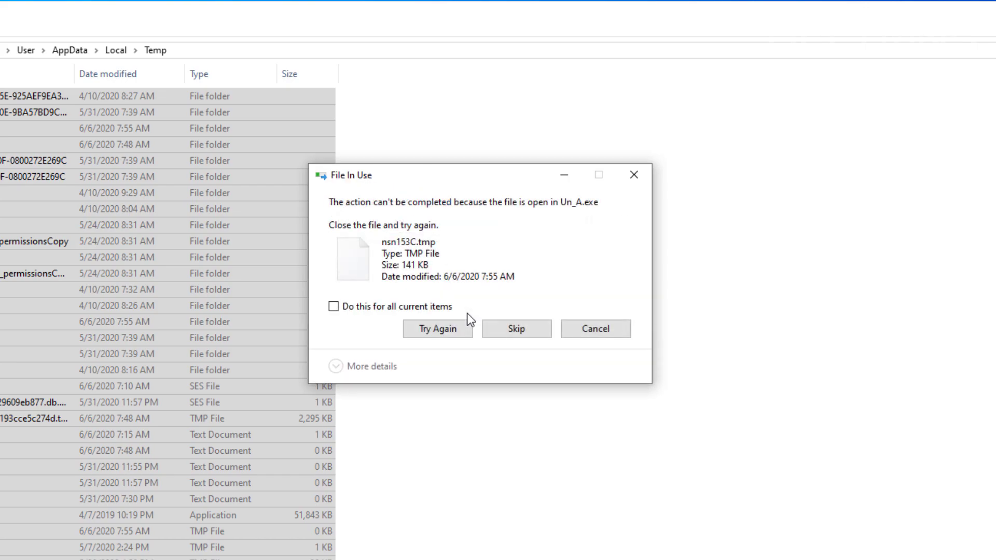
pyautogui.click(510, 343)
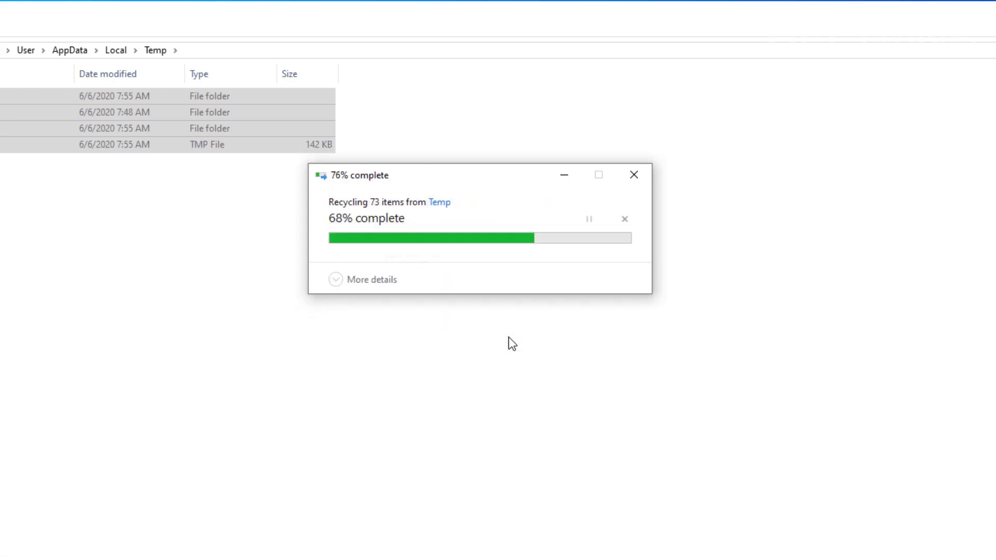
pyautogui.click(435, 325)
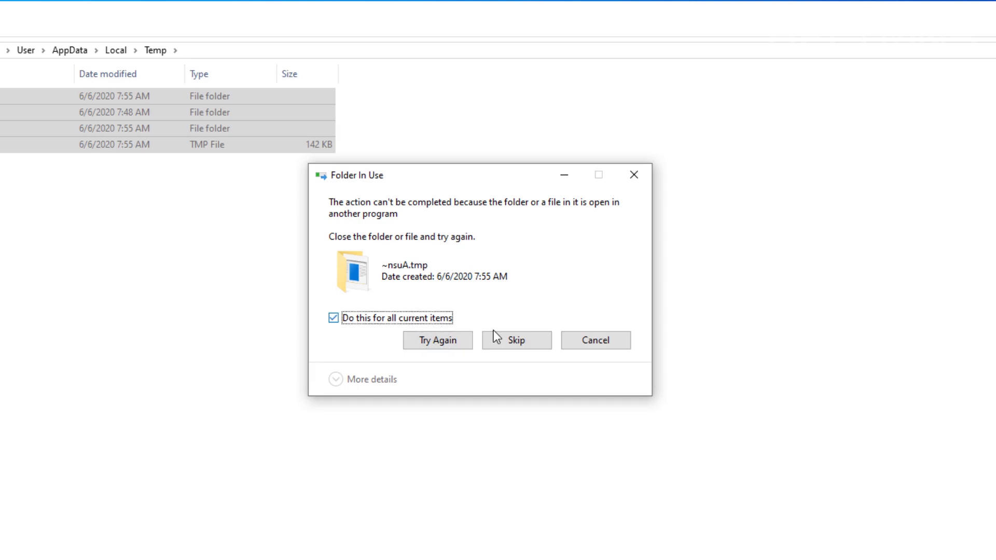
pyautogui.click(508, 340)
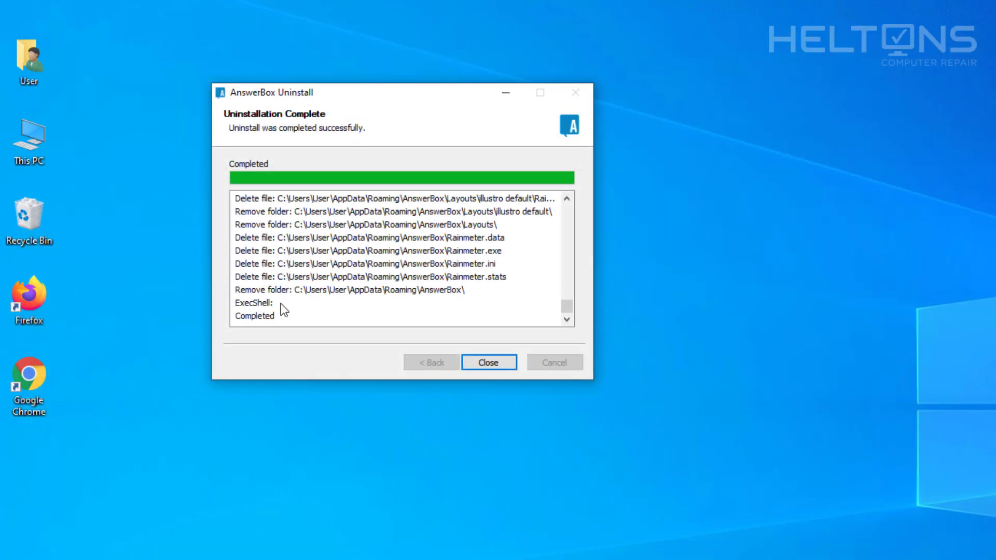
# Close the uninstaller window and permanently empty the Recycle Bin, granting administrator permission
pyautogui.click(492, 366)
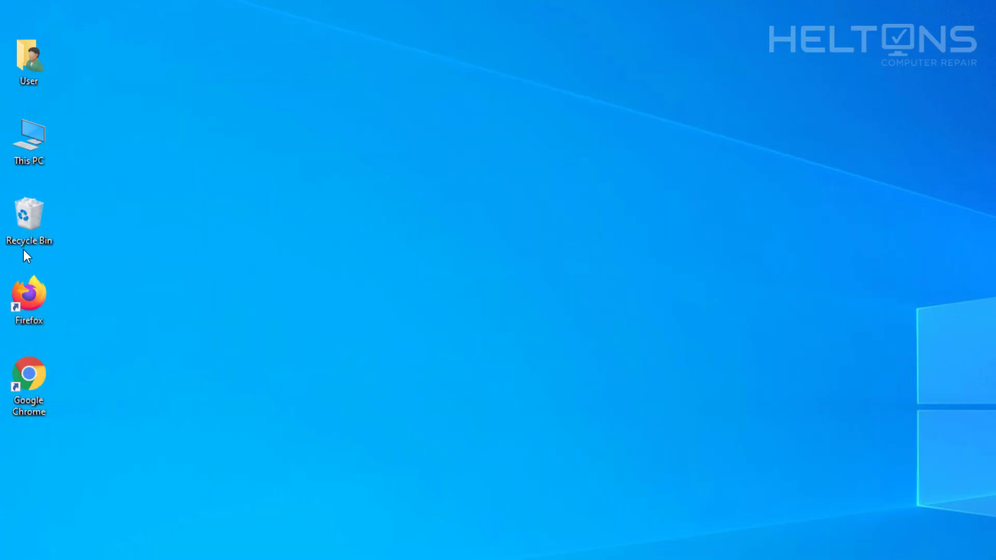
pyautogui.doubleClick(29, 233)
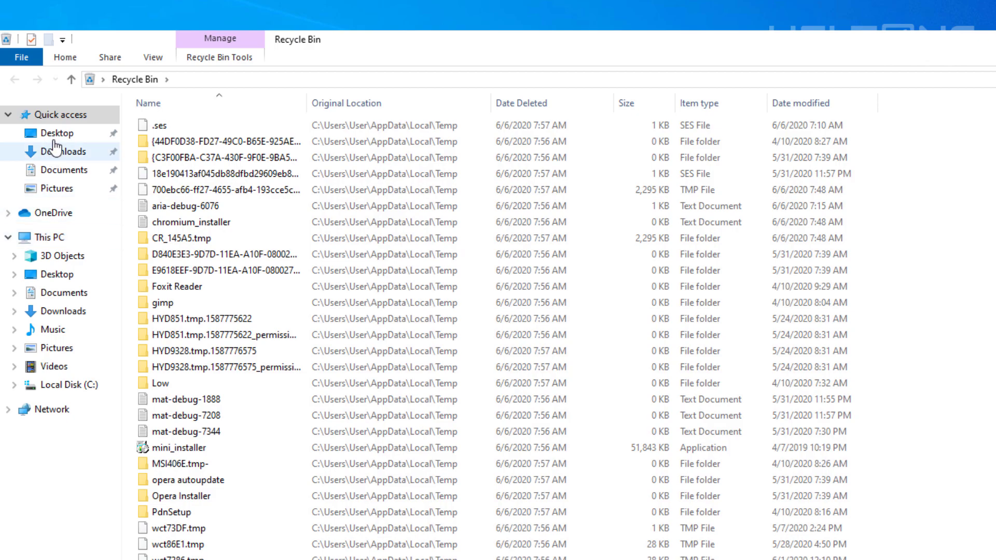
pyautogui.click(241, 59)
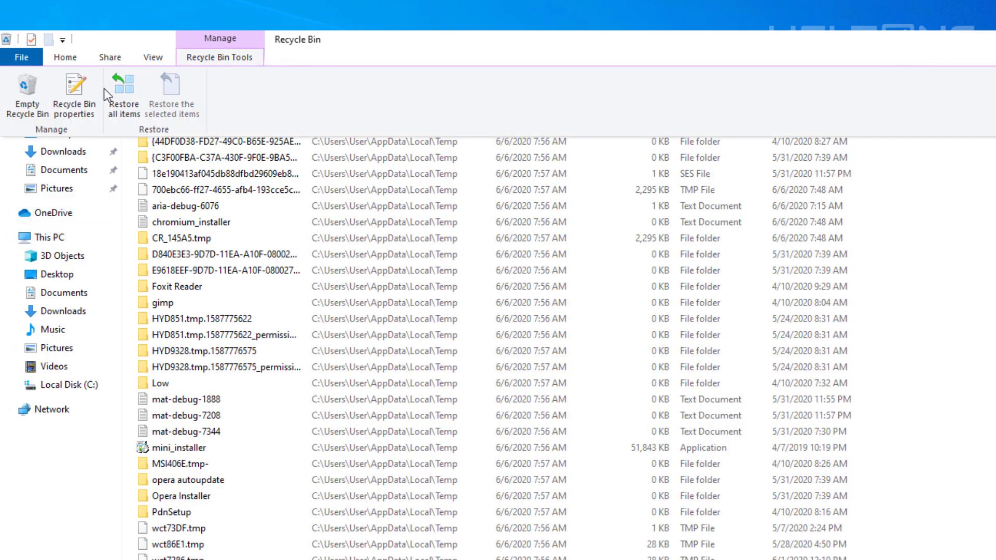
pyautogui.click(26, 96)
pyautogui.click(798, 423)
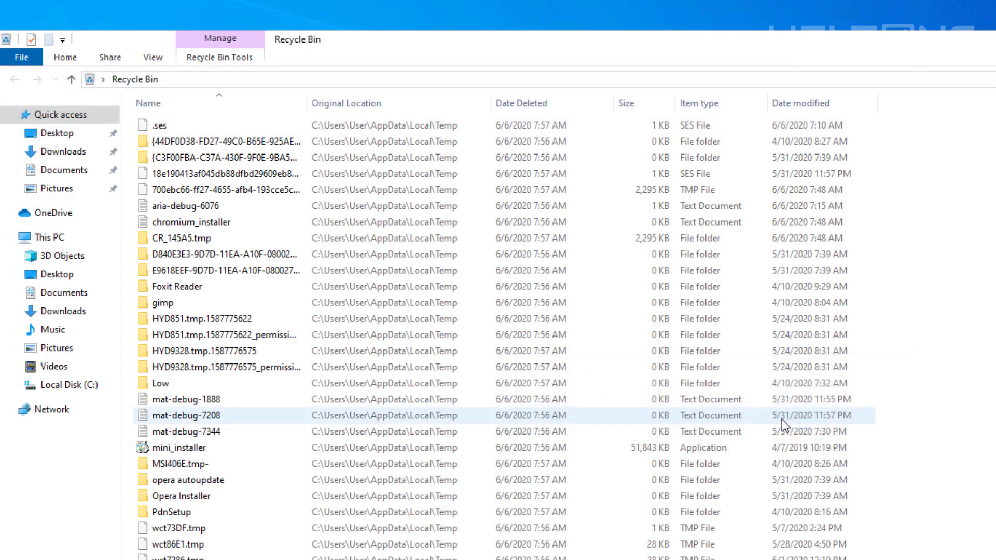
pyautogui.click(724, 335)
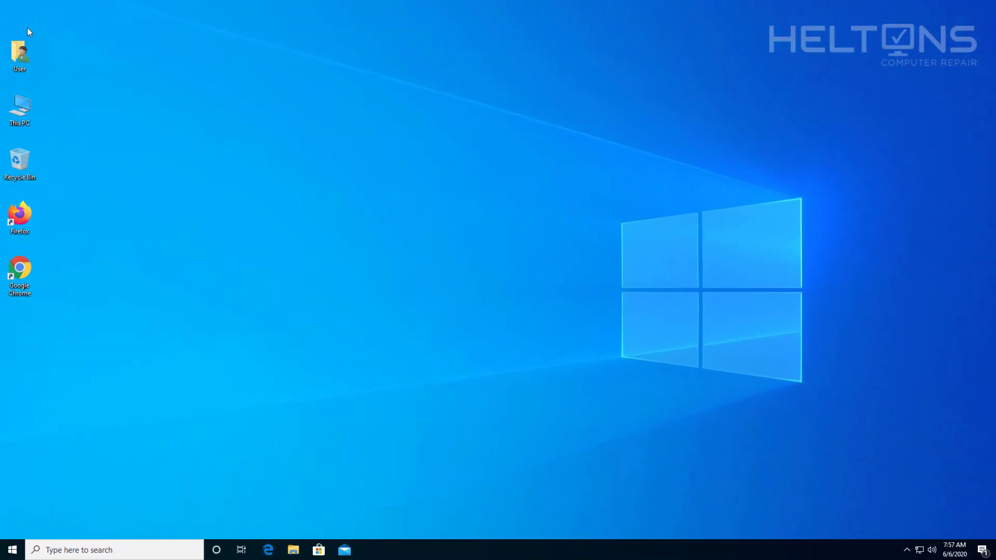
# Restart the PC from the Start menu's power options
pyautogui.click(12, 550)
pyautogui.click(17, 530)
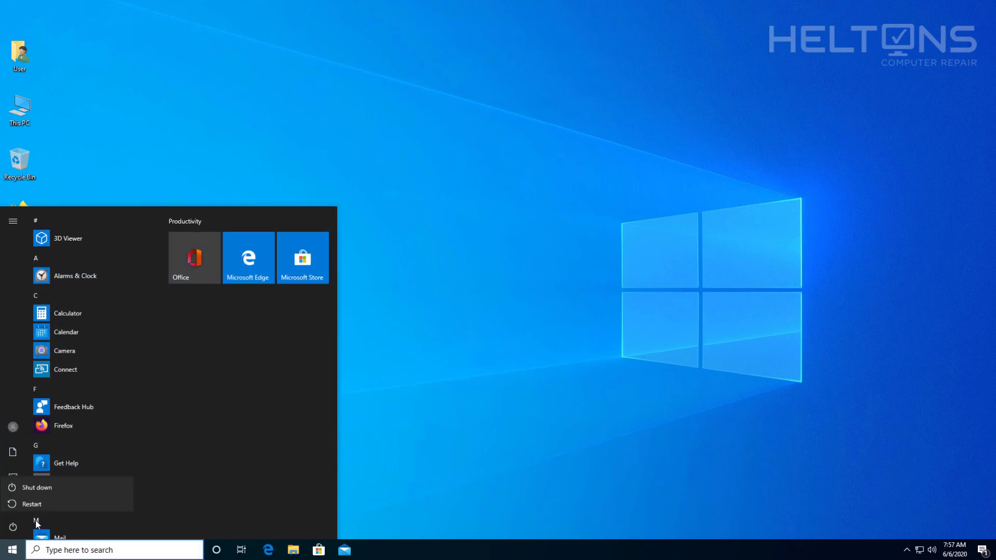
pyautogui.click(33, 505)
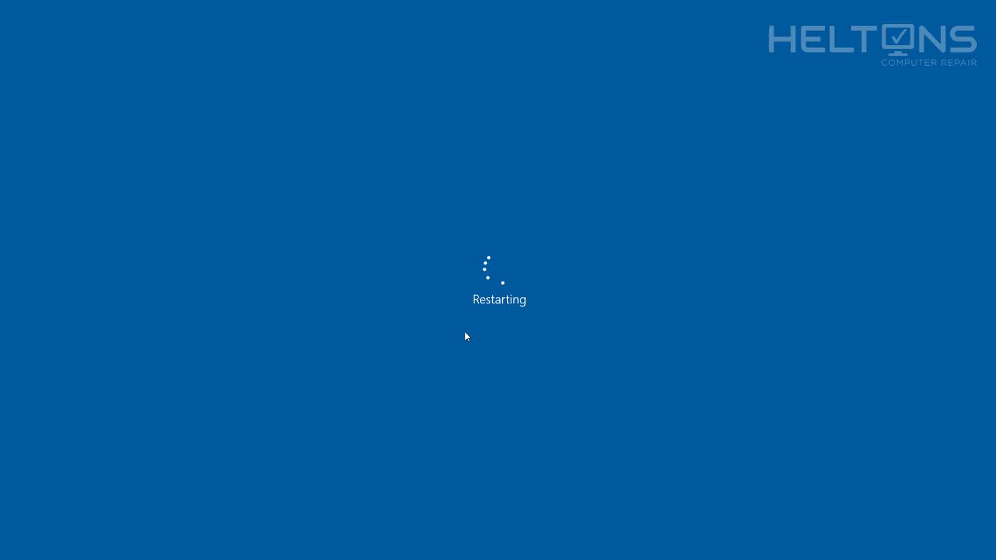